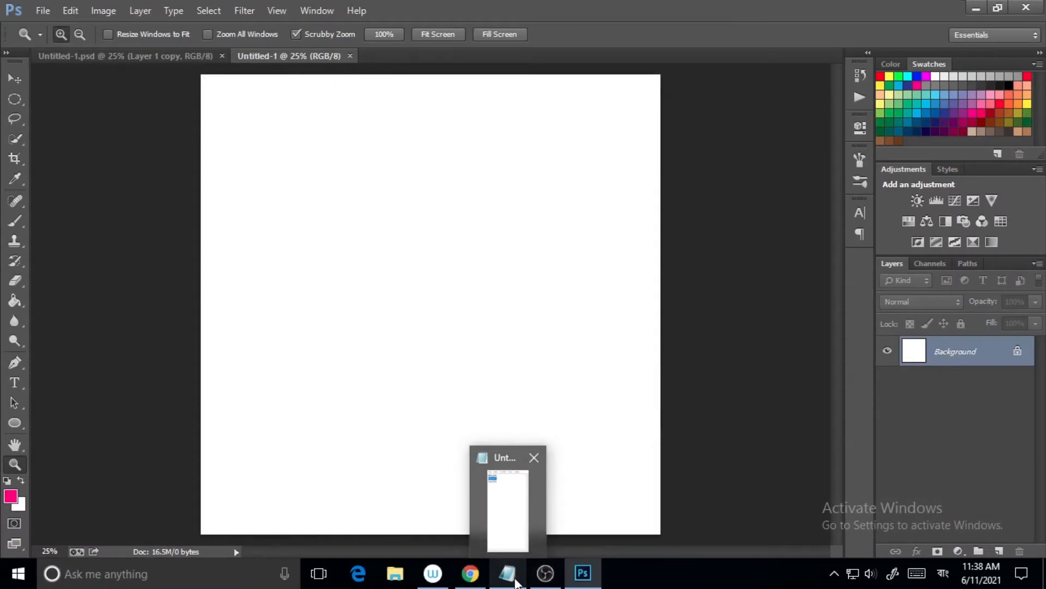
Switch to Notepad and copy the hex colour code 0b1ed6 from the note.
click(516, 581)
click(655, 116)
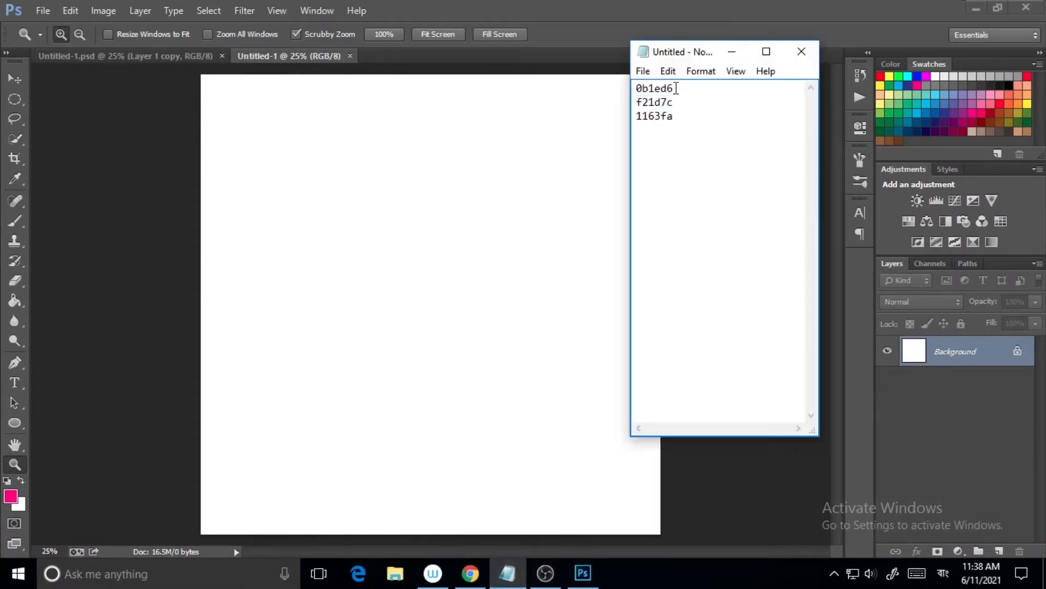
double_click(675, 88)
key(ctrl+c)
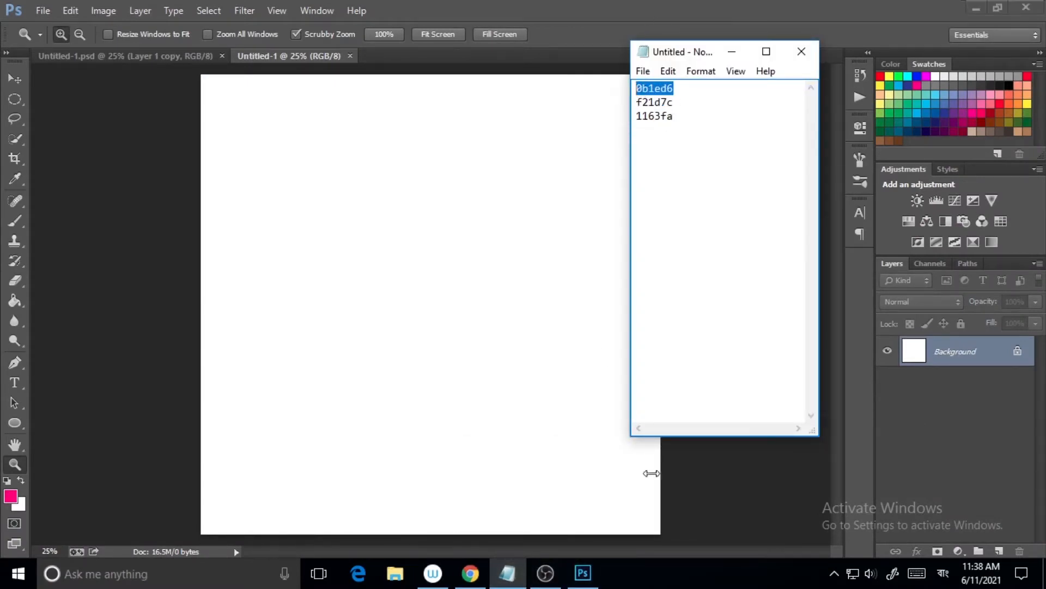
Set the foreground colour to 0b1ed6 in Photoshop and fill the Background layer with it using the Paint Bucket.
click(8, 502)
click(9, 498)
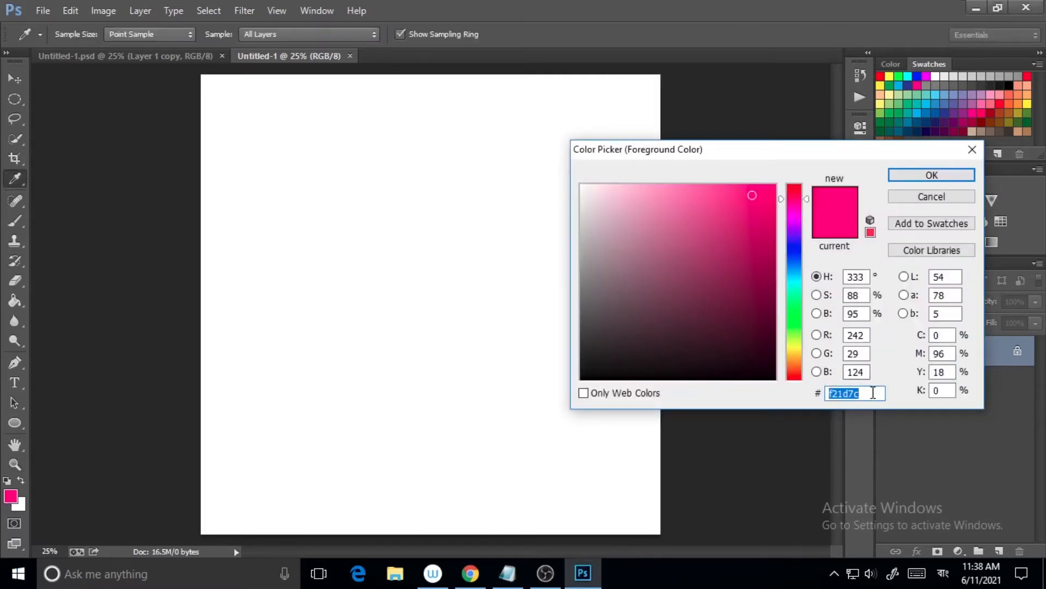
key(ctrl+v)
click(933, 174)
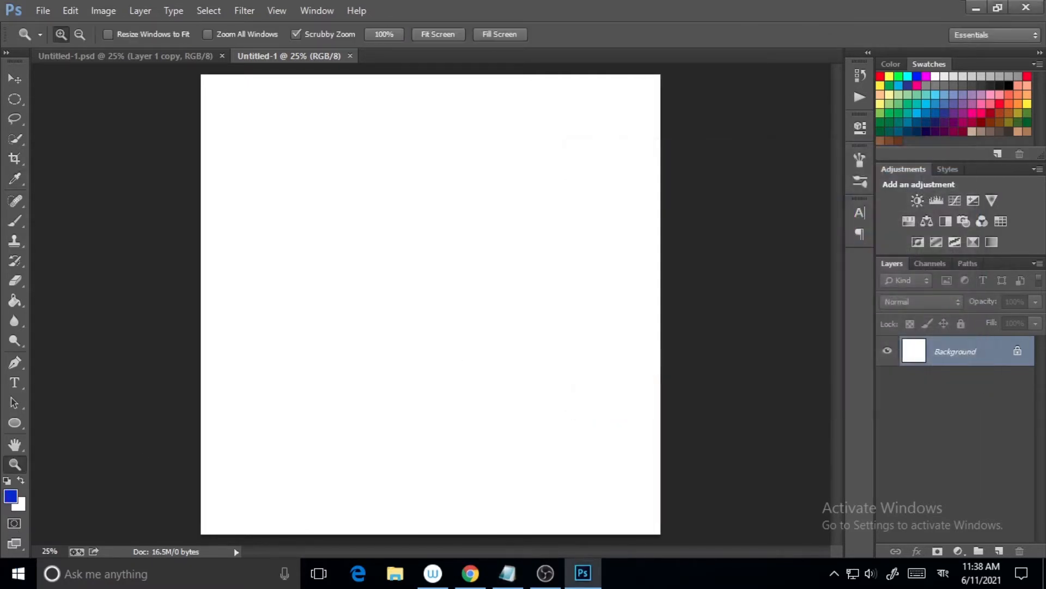
click(14, 300)
click(474, 245)
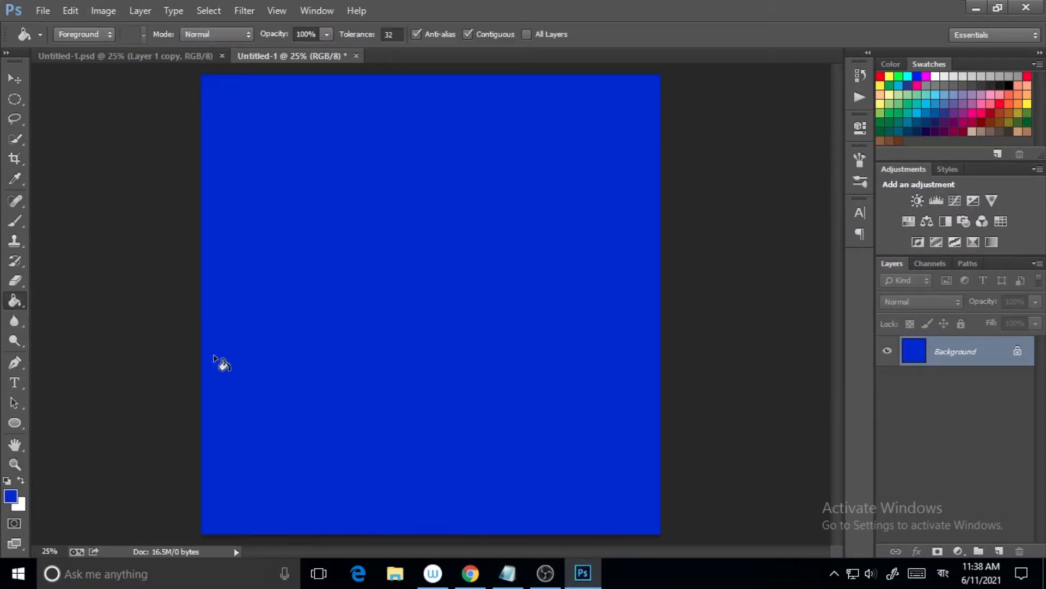
Copy the hex colour code 1163fa from the Notepad note and minimize Notepad.
click(510, 575)
click(667, 141)
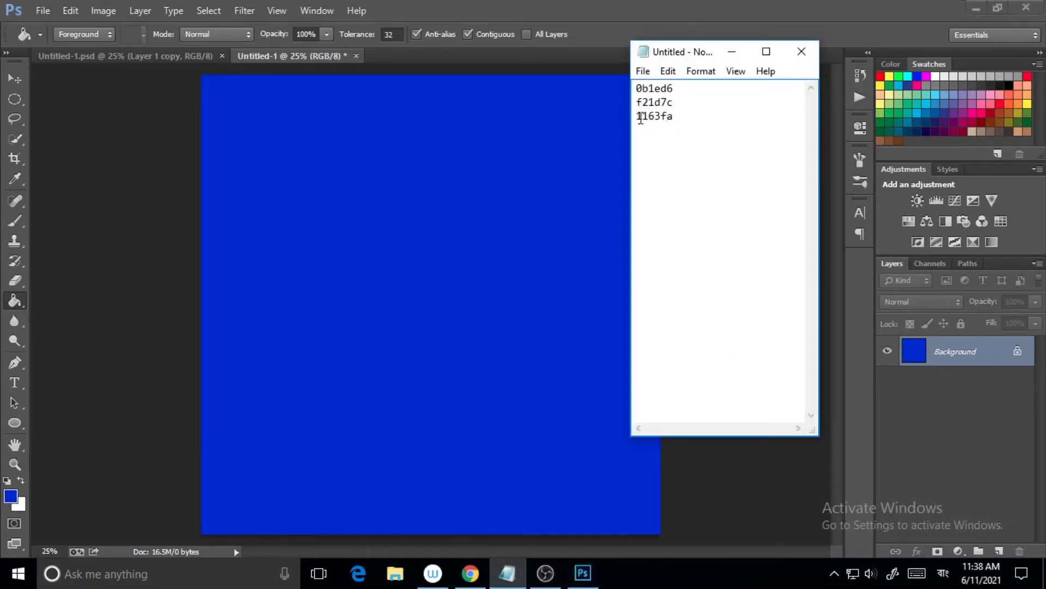
drag(639, 116, 689, 117)
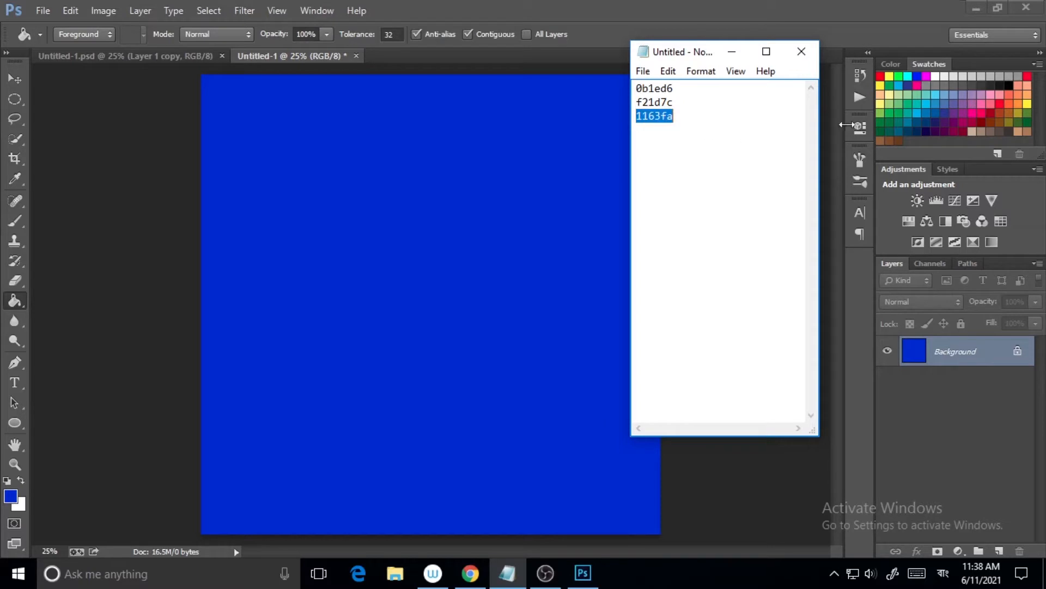
click(732, 52)
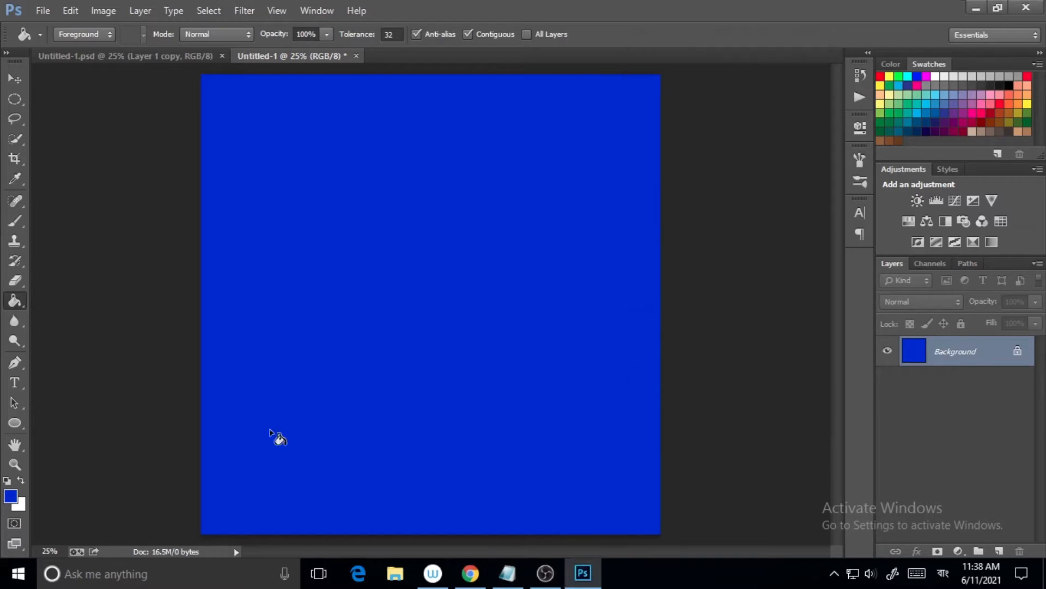
Set the foreground colour to 1163fa.
click(10, 497)
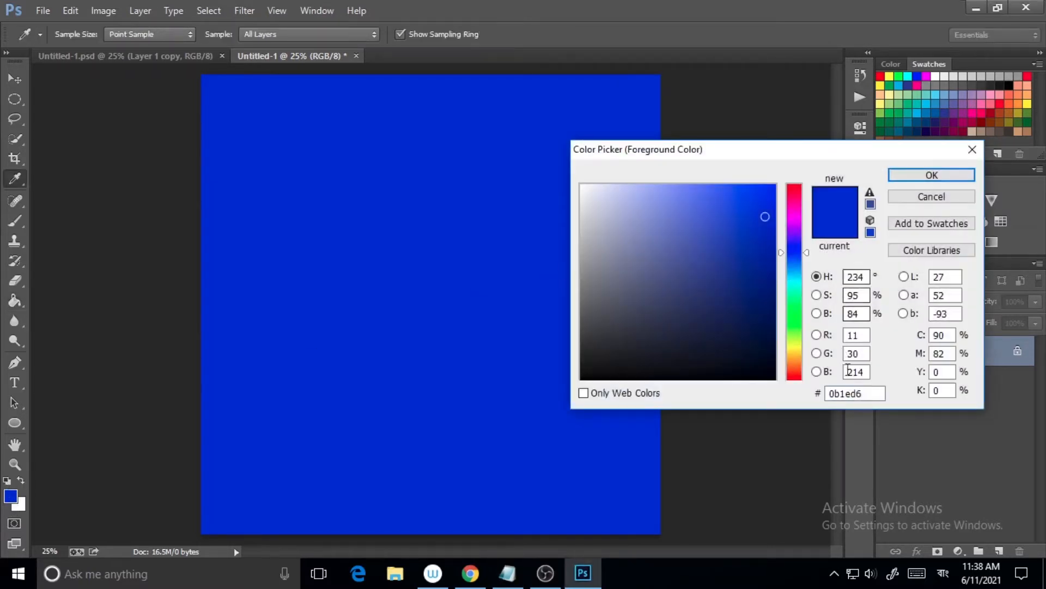
double_click(868, 392)
text(1165f5)
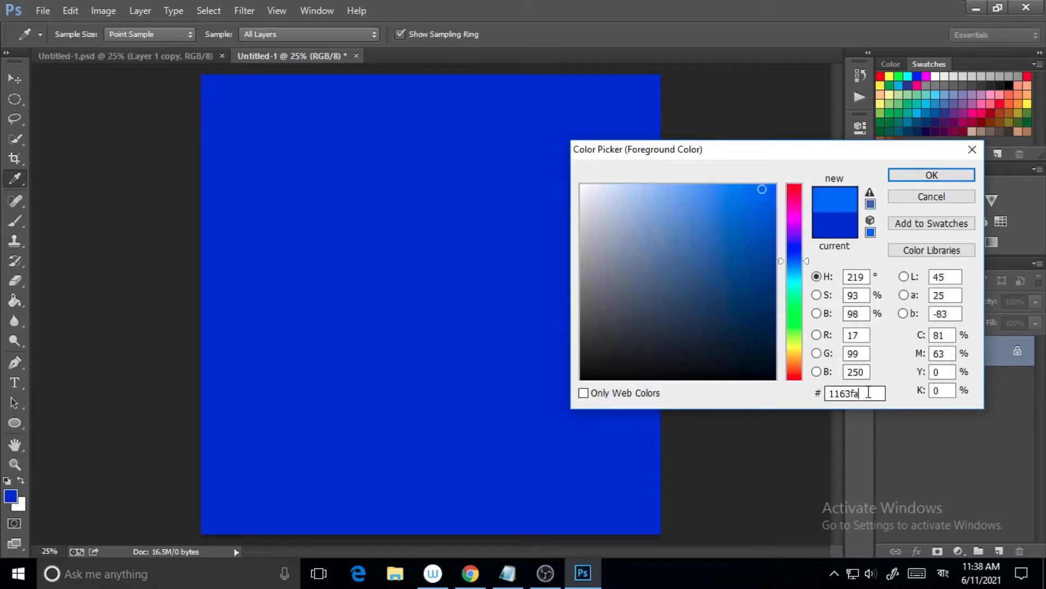
click(930, 175)
key(g)
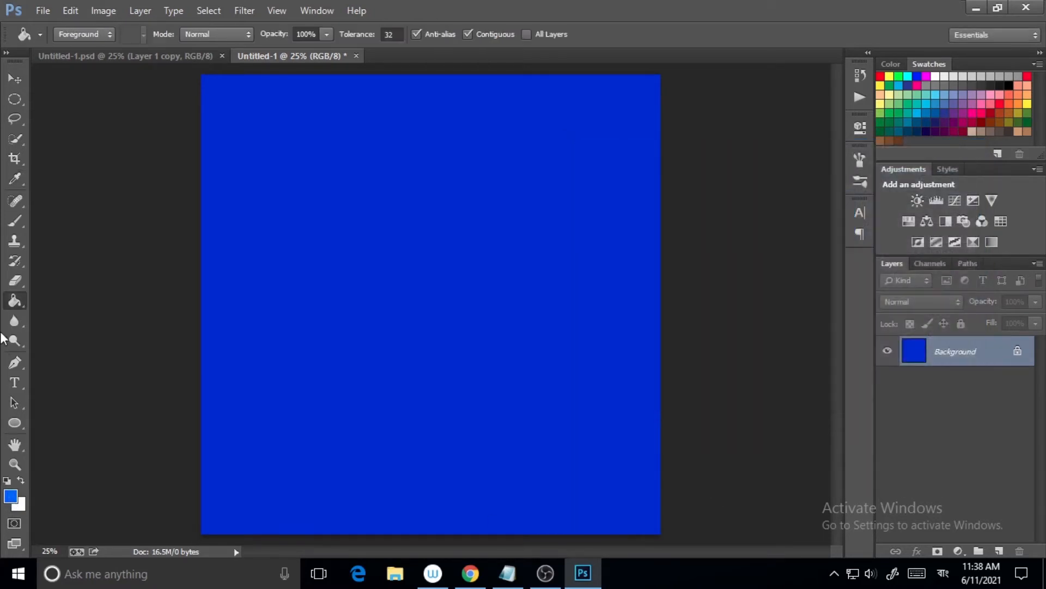
Add a new layer and draw a light blue rounded rectangle about 604 px square near the middle of the canvas.
click(15, 423)
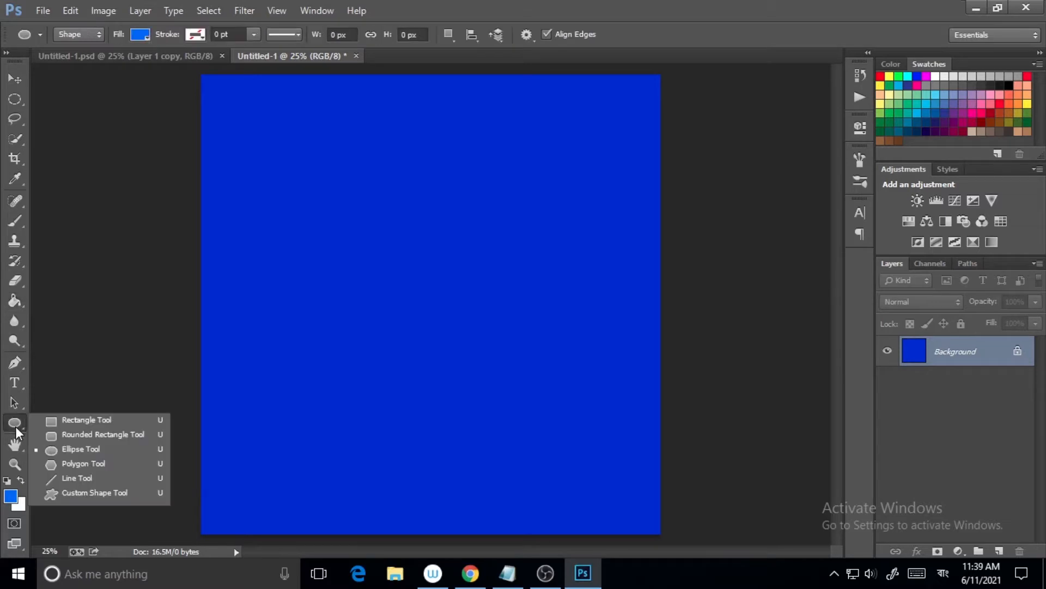
click(80, 437)
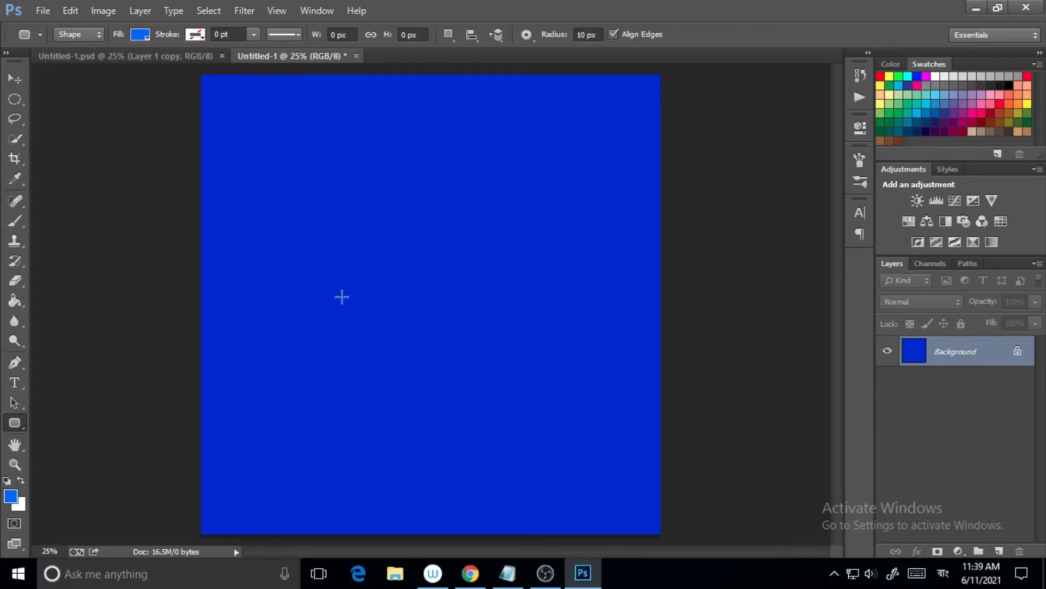
click(197, 35)
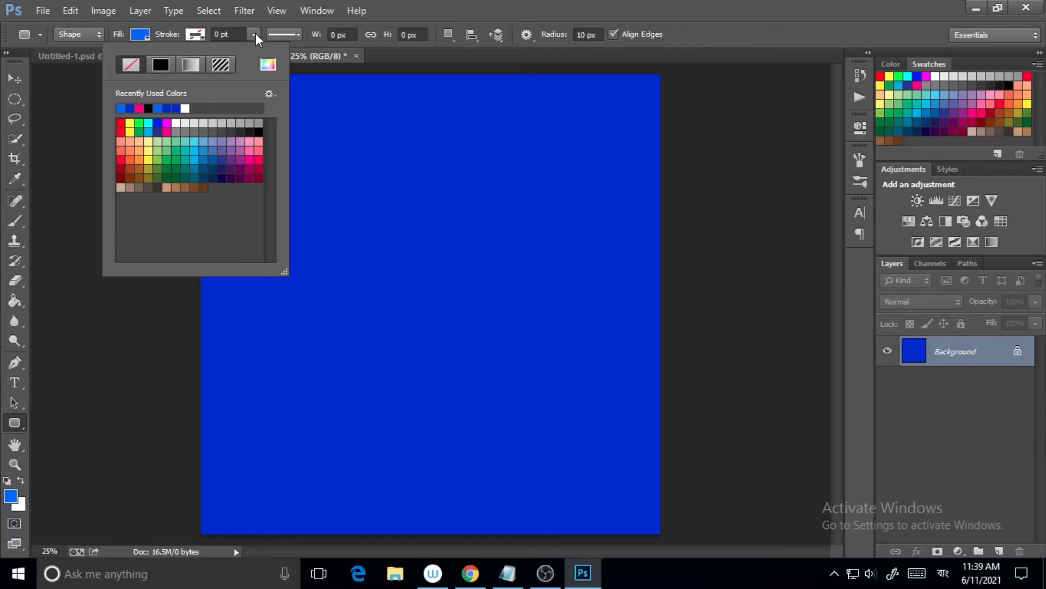
click(137, 36)
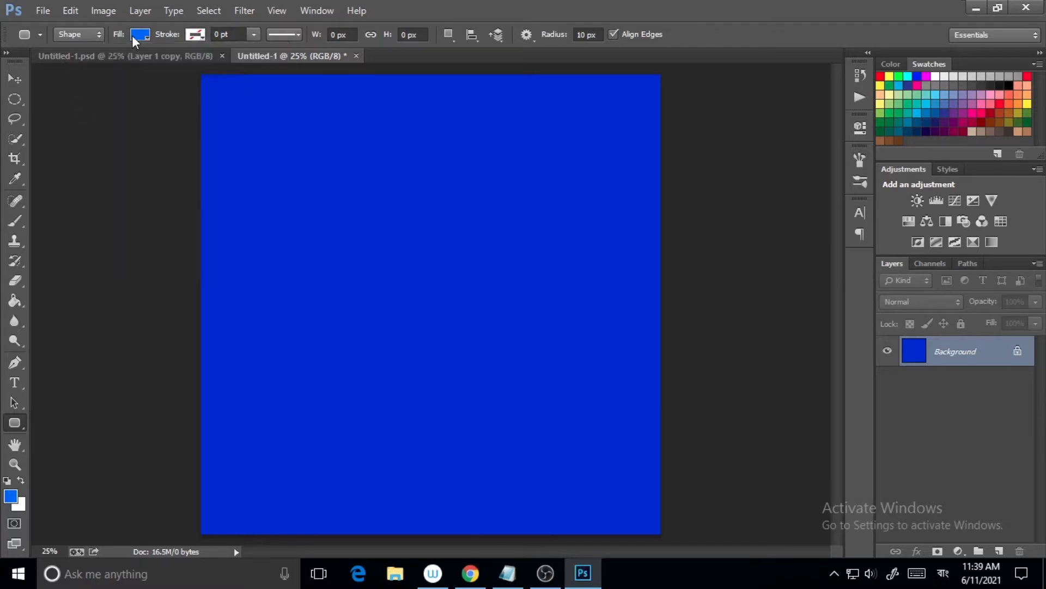
click(134, 38)
click(18, 423)
click(998, 551)
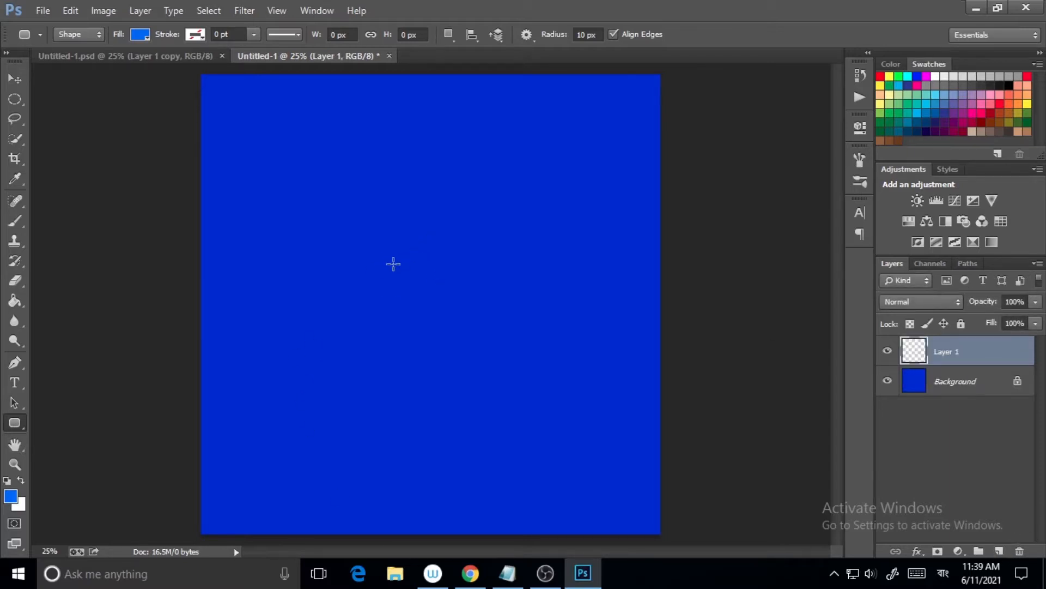
drag(374, 261, 504, 375)
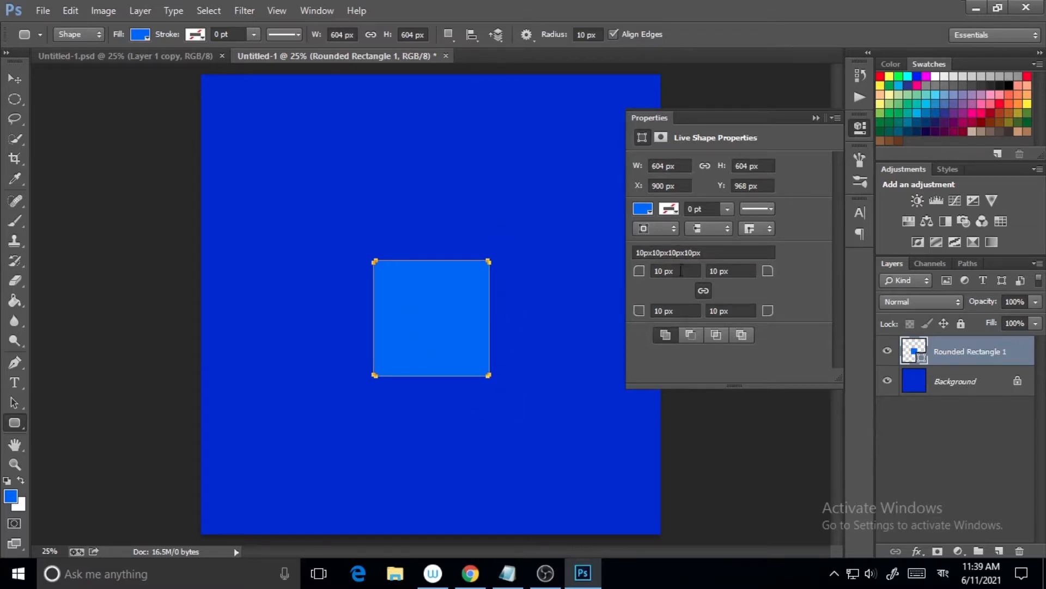
Set all corner radii of the rounded rectangle to 150 px and close its shape properties.
click(681, 271)
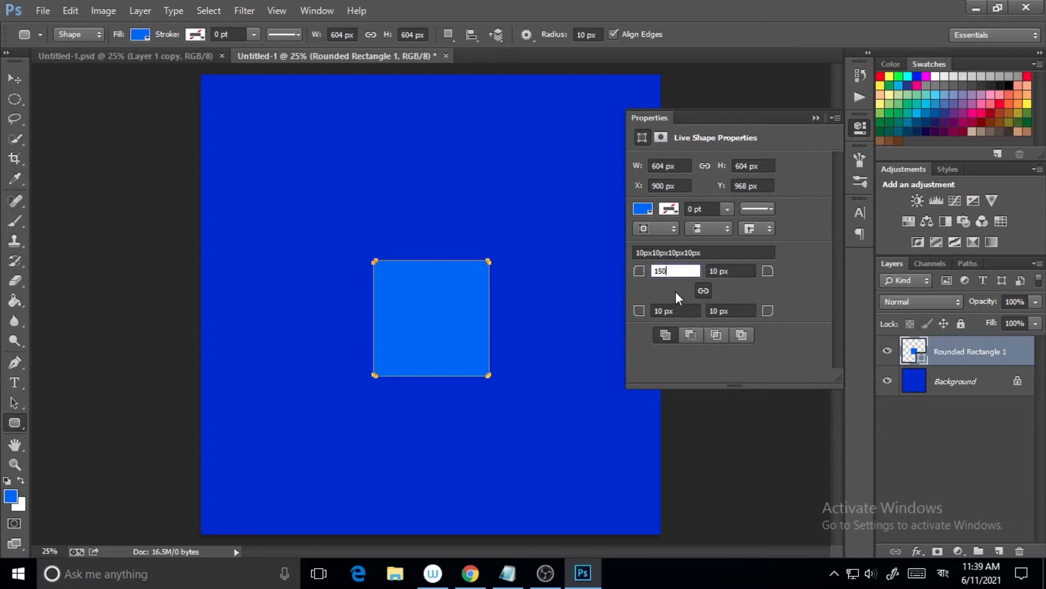
key(Tab)
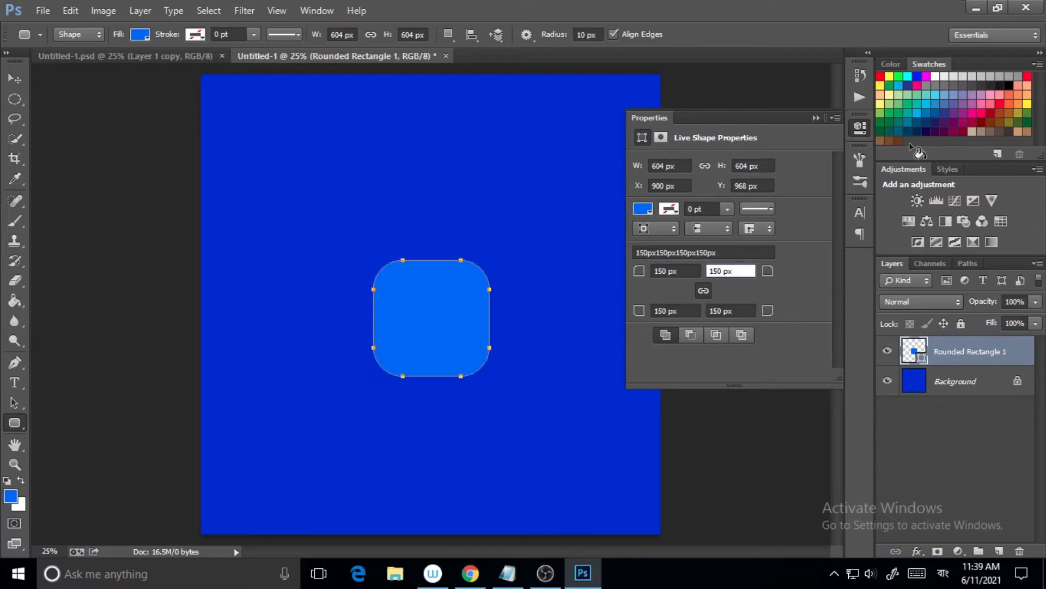
click(862, 134)
key(v)
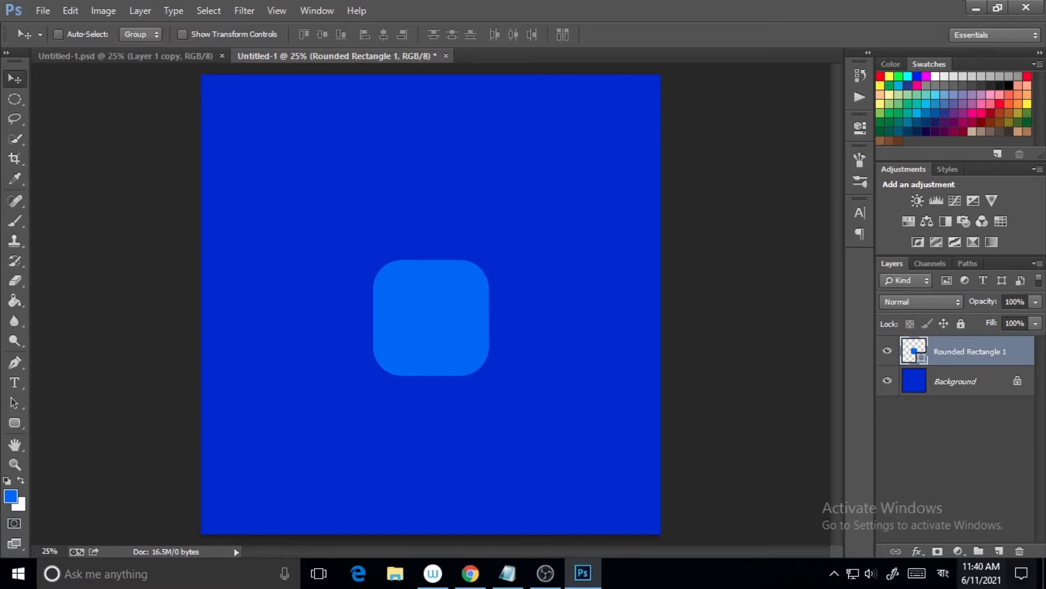
Add a new layer, activate the Ellipse tool, and copy the hex code f21d7c from Notepad.
click(1001, 551)
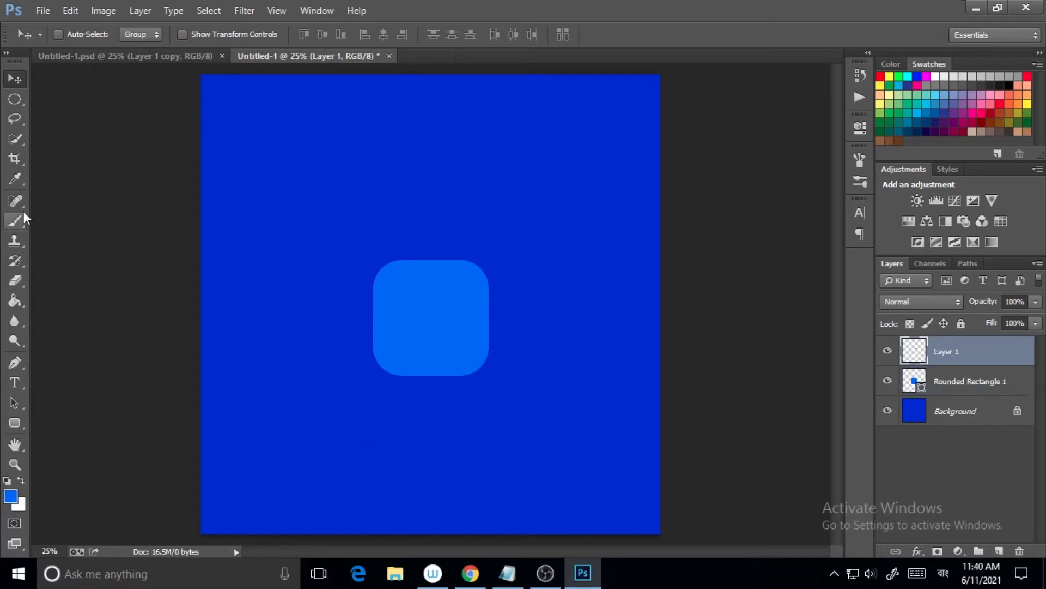
drag(14, 423, 109, 449)
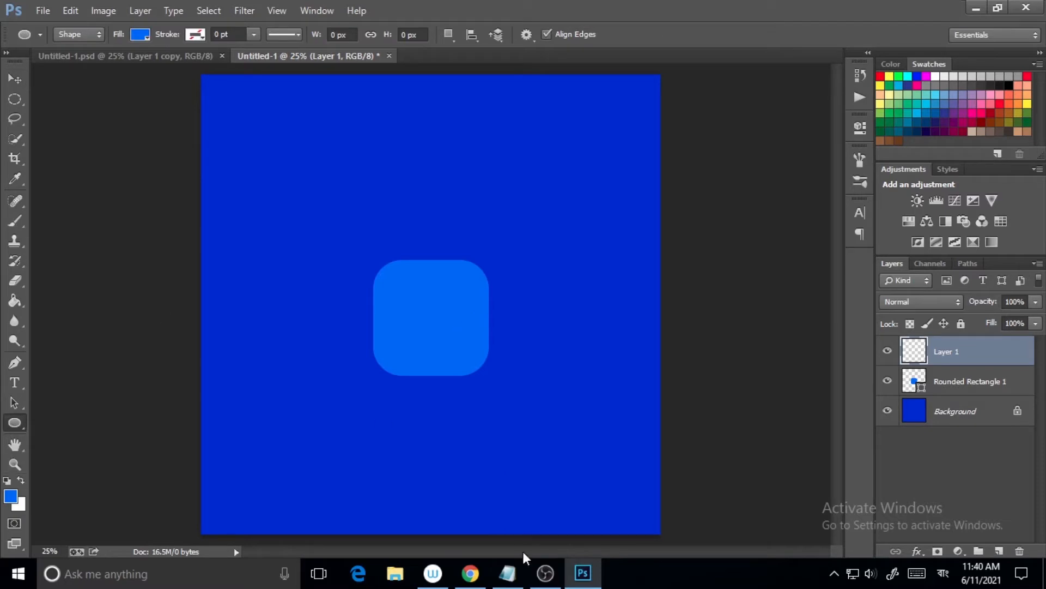
click(509, 572)
click(698, 113)
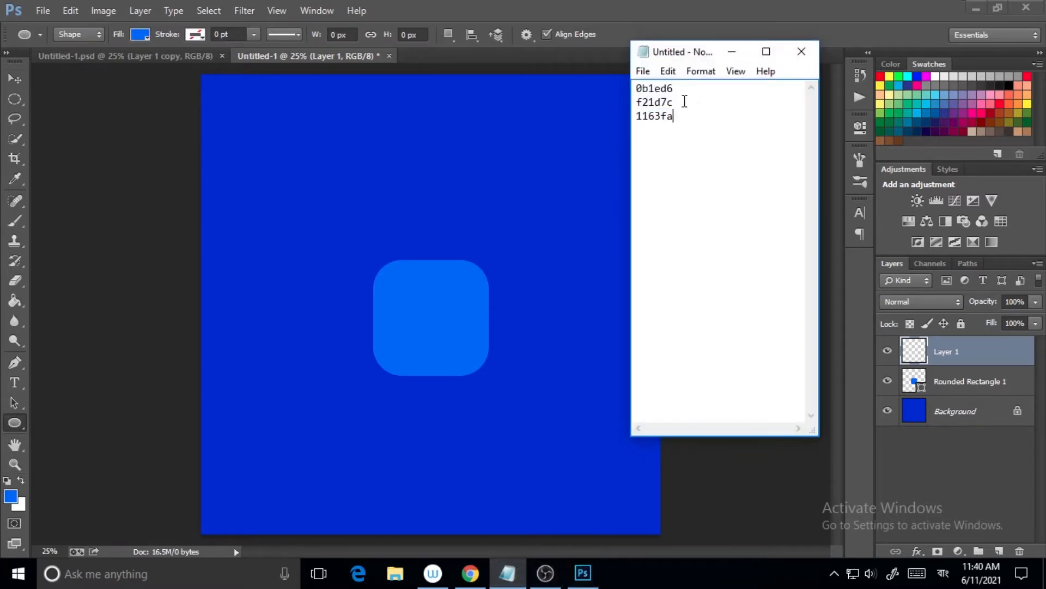
drag(680, 101, 636, 103)
key(ctrl+c)
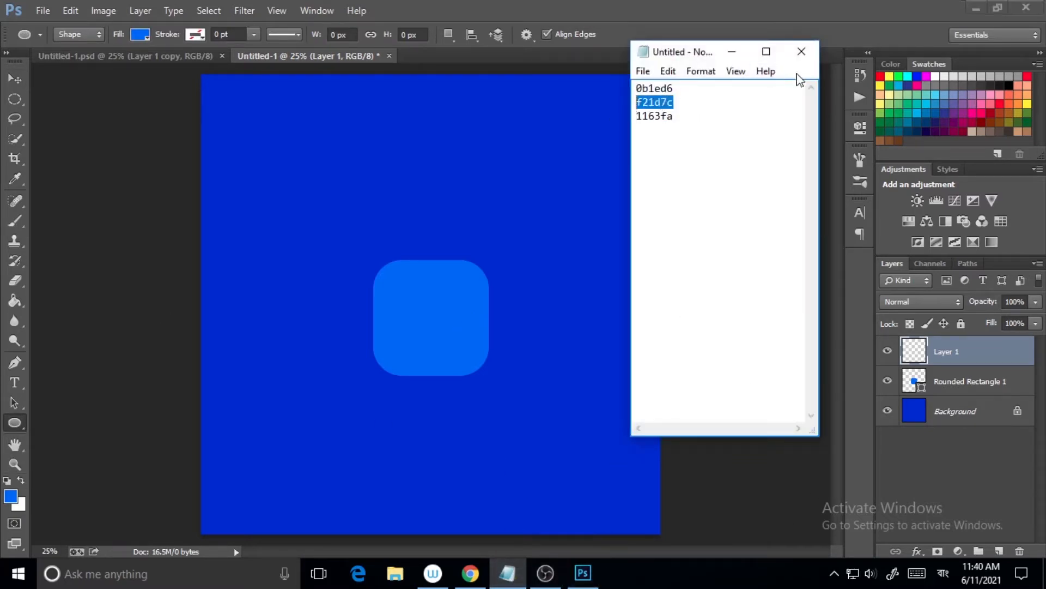
Set the foreground colour to f21d7c in Photoshop for the ellipse fill.
click(10, 496)
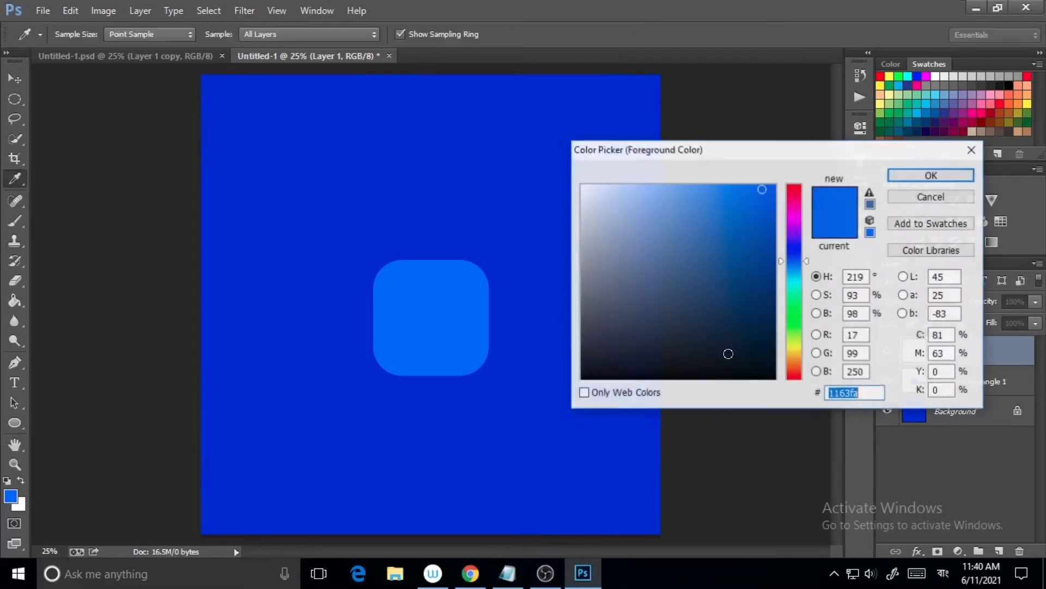
key(ctrl+v)
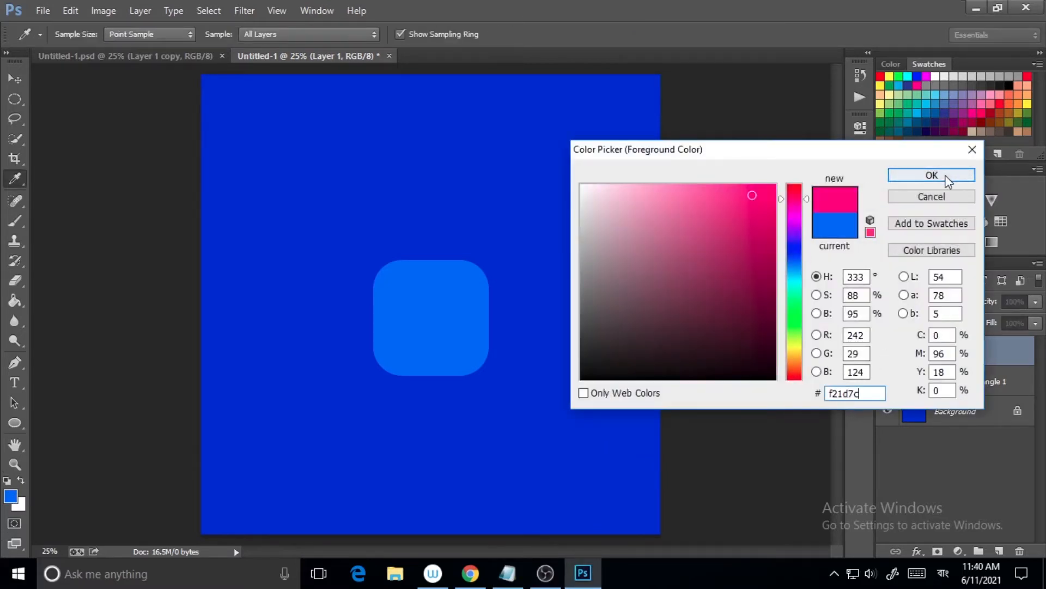
click(920, 177)
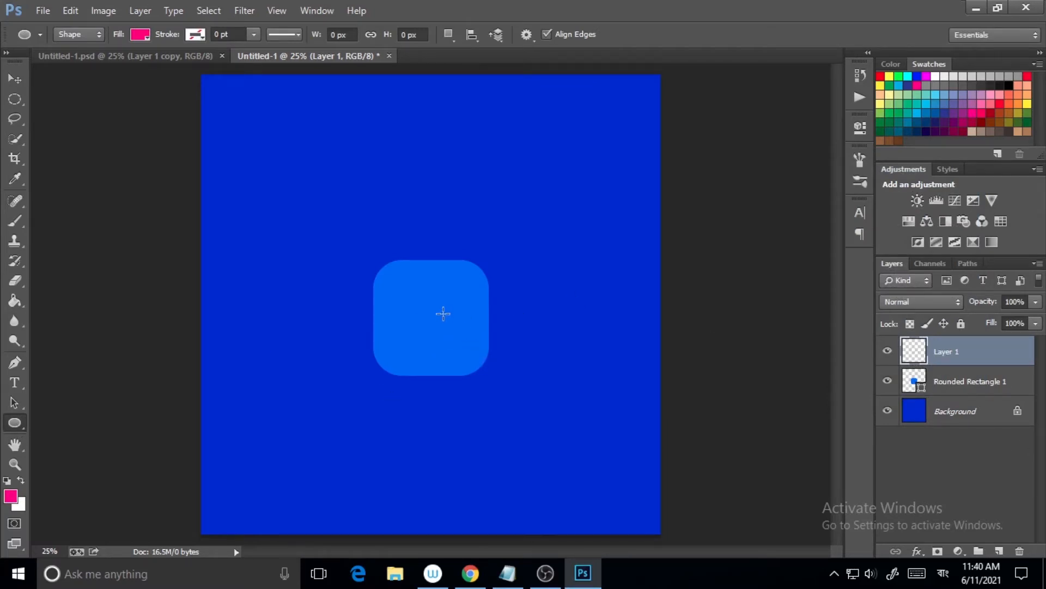
Draw a pink circle about 428 px across over the rounded rectangle's lower-right corner and move it slightly up and left.
drag(443, 313, 542, 406)
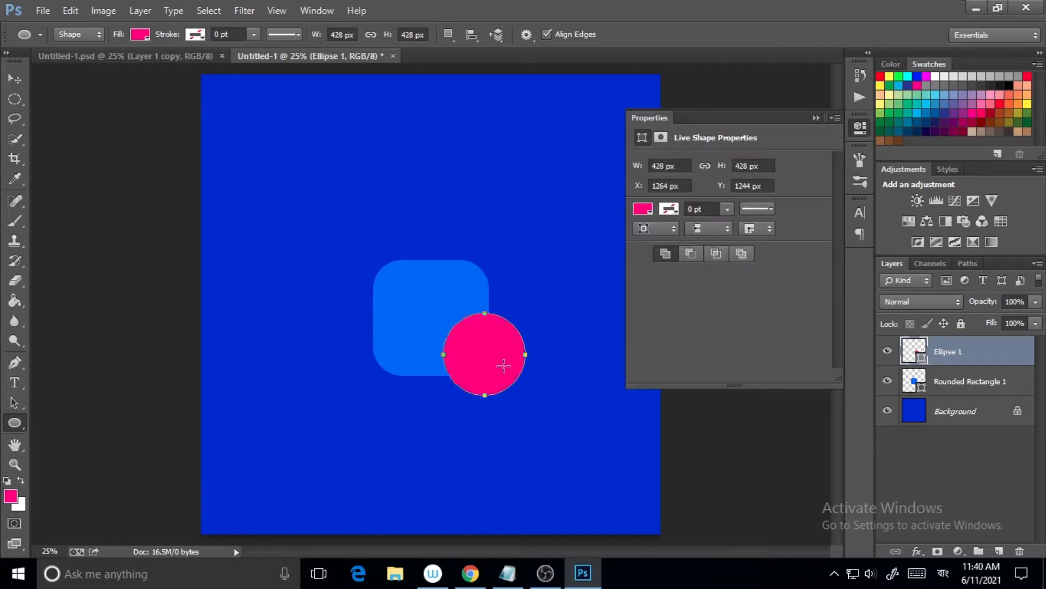
key(v)
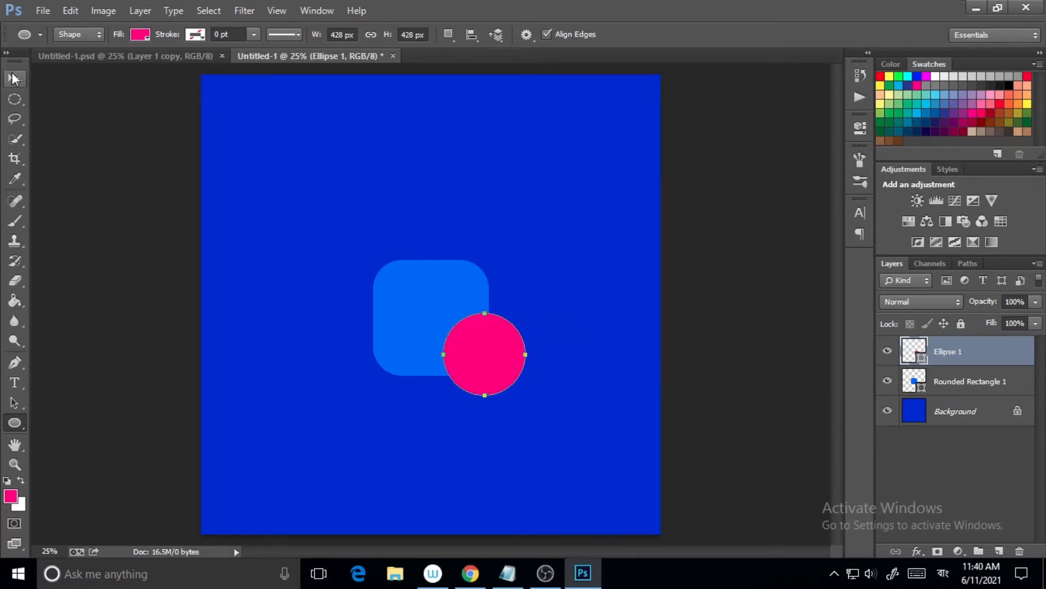
mouse_move(500, 377)
mouse_down()
mouse_move(474, 368)
mouse_move(482, 372)
mouse_up()
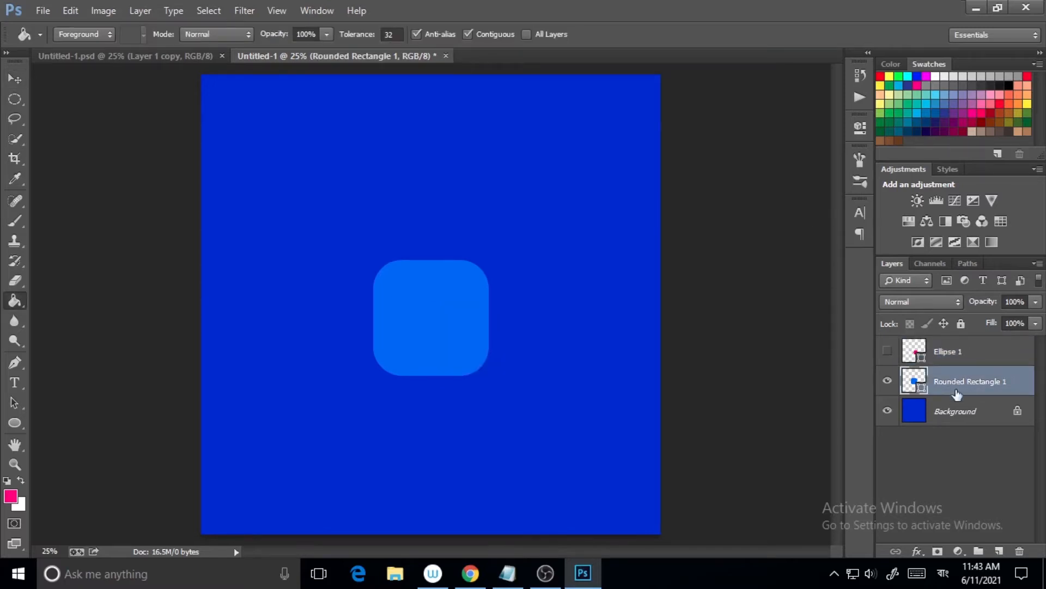
Duplicate the Rounded Rectangle 1 layer under the name Rounded Rectangle 1 copy and hide the original.
right_click(957, 387)
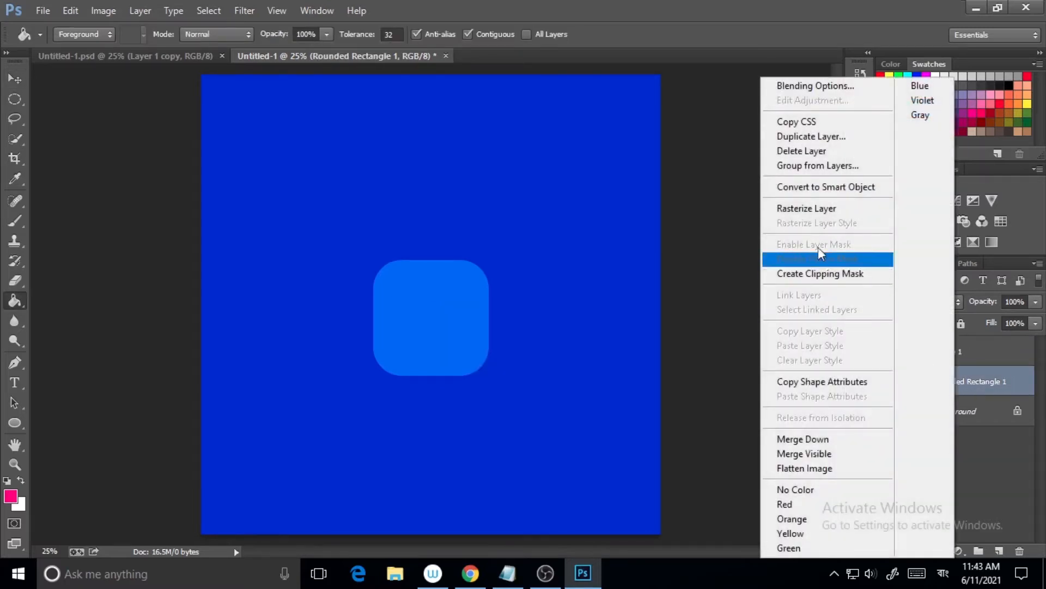
click(812, 137)
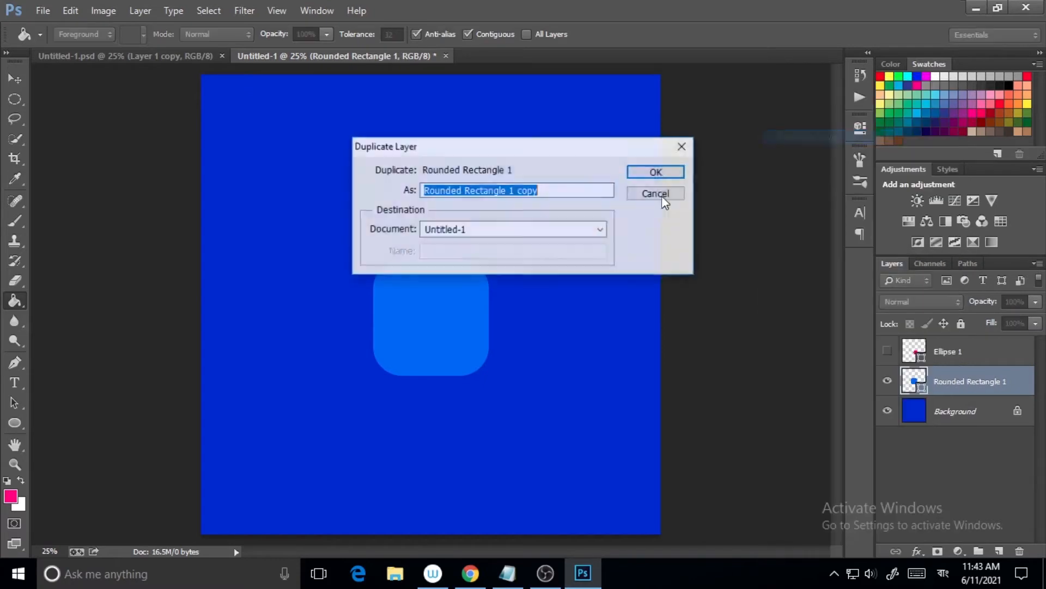
key(Return)
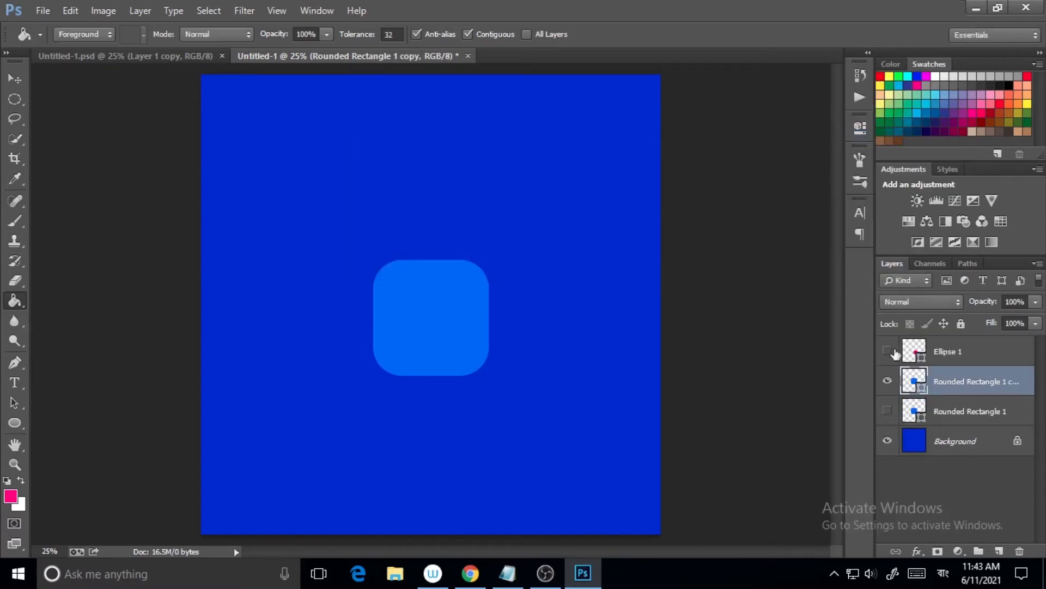
Show the Ellipse 1 layer and make the Rounded Rectangle 1 copy layer active.
click(888, 351)
click(960, 363)
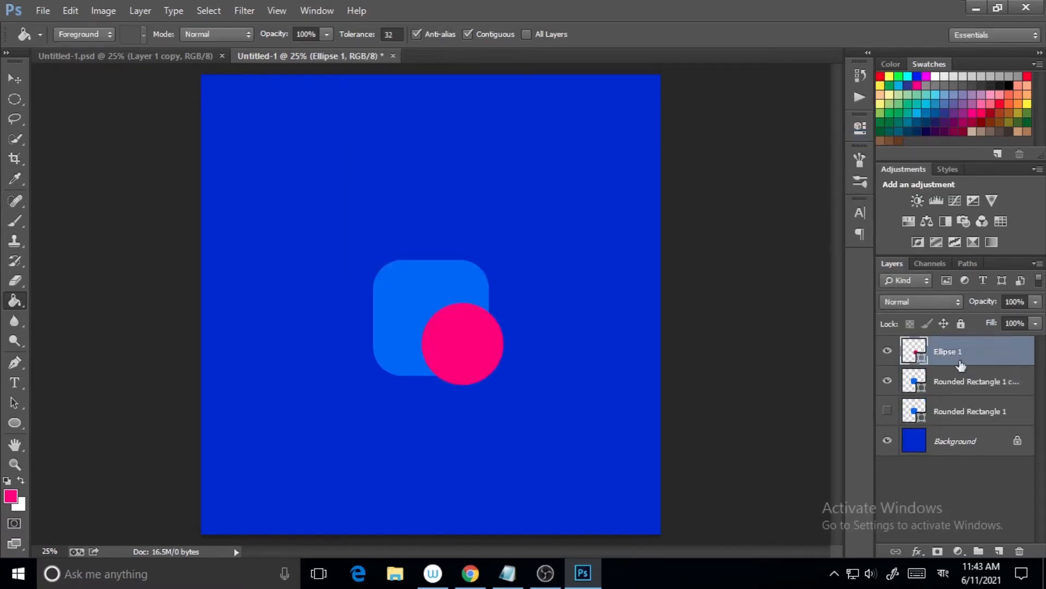
click(971, 386)
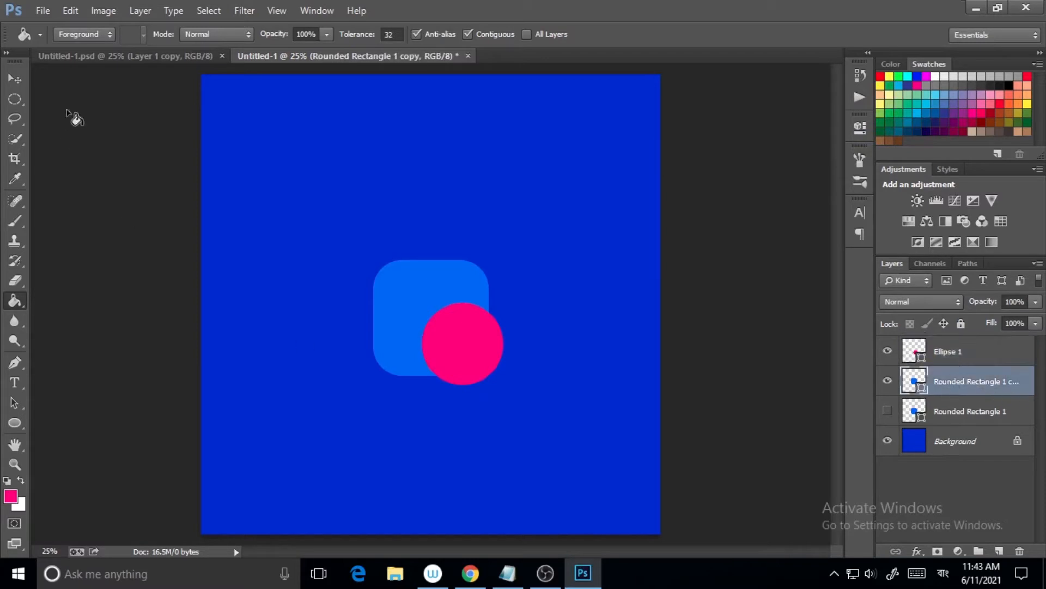
Select the visible light blue part of the rounded rectangle with Color Range.
click(209, 11)
click(229, 156)
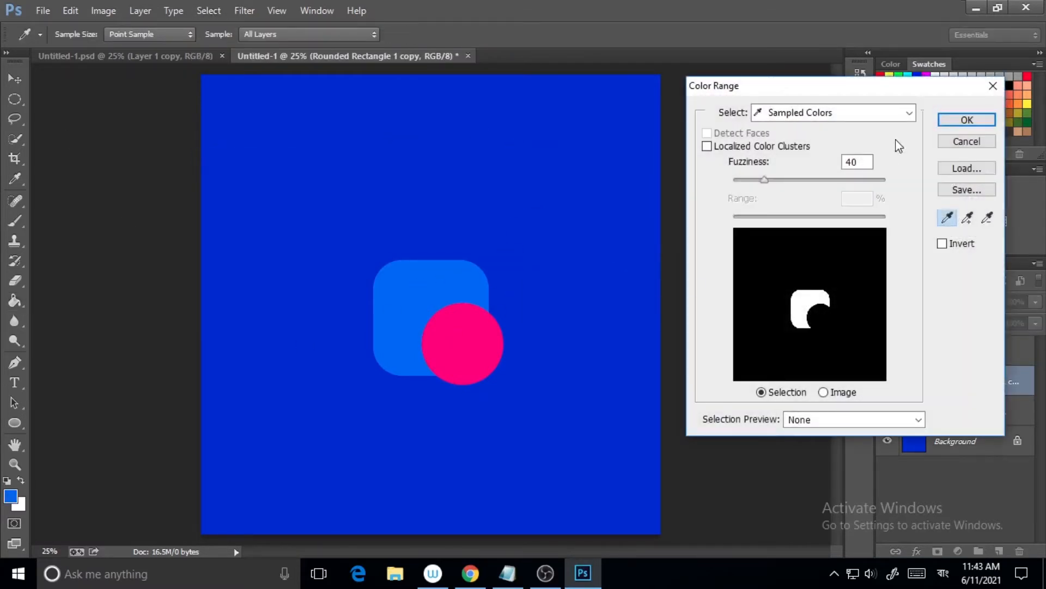
click(967, 119)
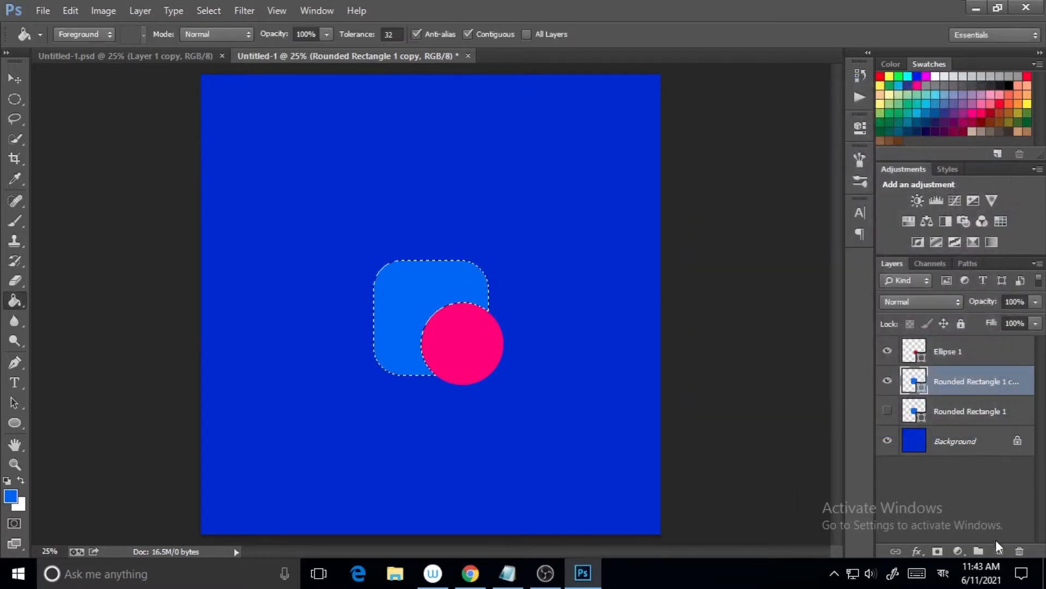
Add a new layer above Rounded Rectangle 1 copy, fill the selection with the light blue foreground colour and deselect.
click(997, 548)
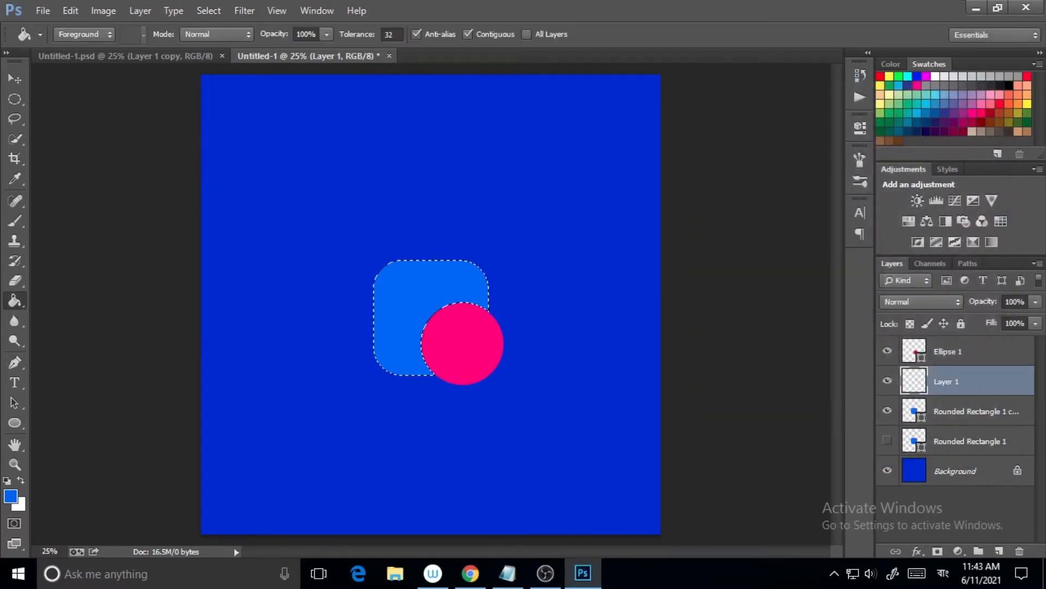
click(413, 278)
click(209, 11)
click(226, 39)
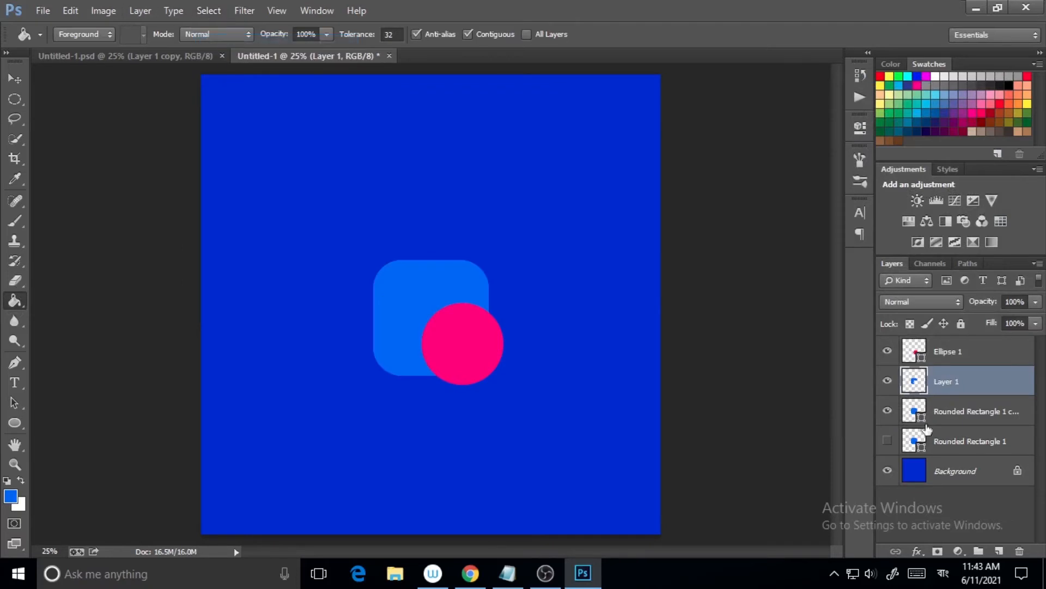
click(887, 412)
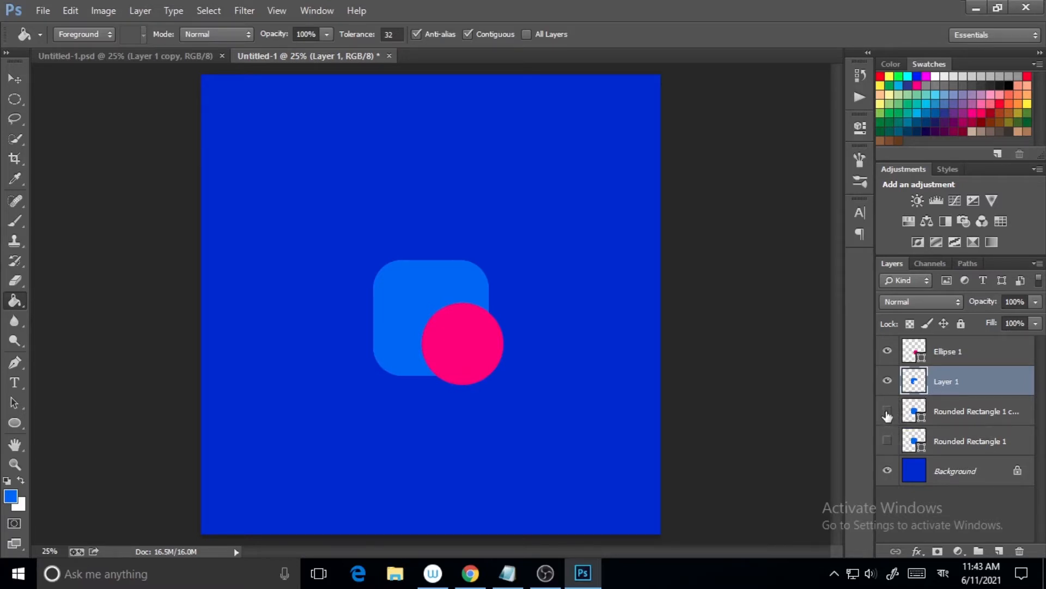
click(887, 352)
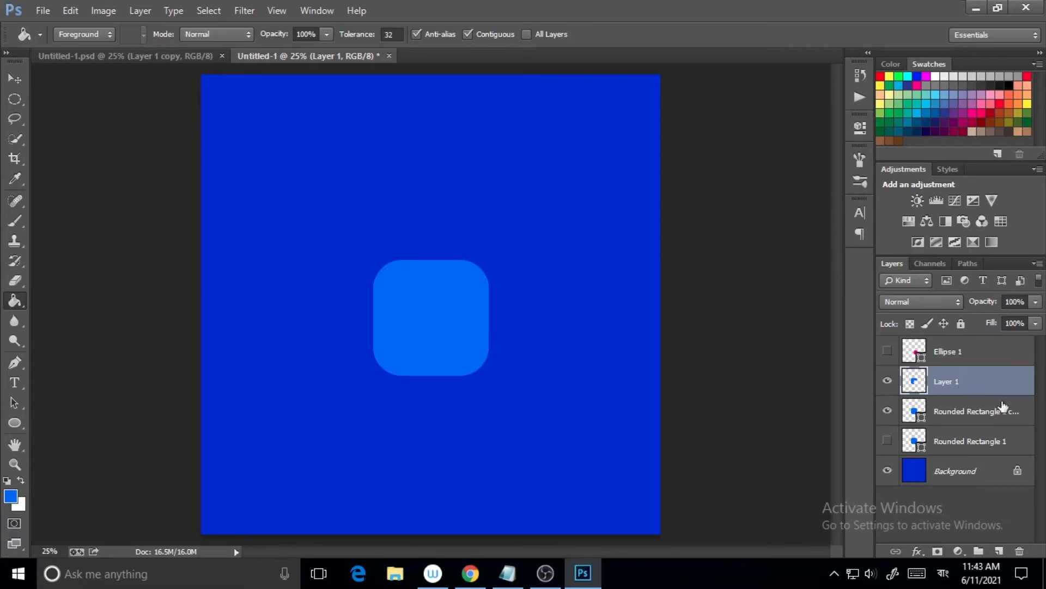
click(942, 414)
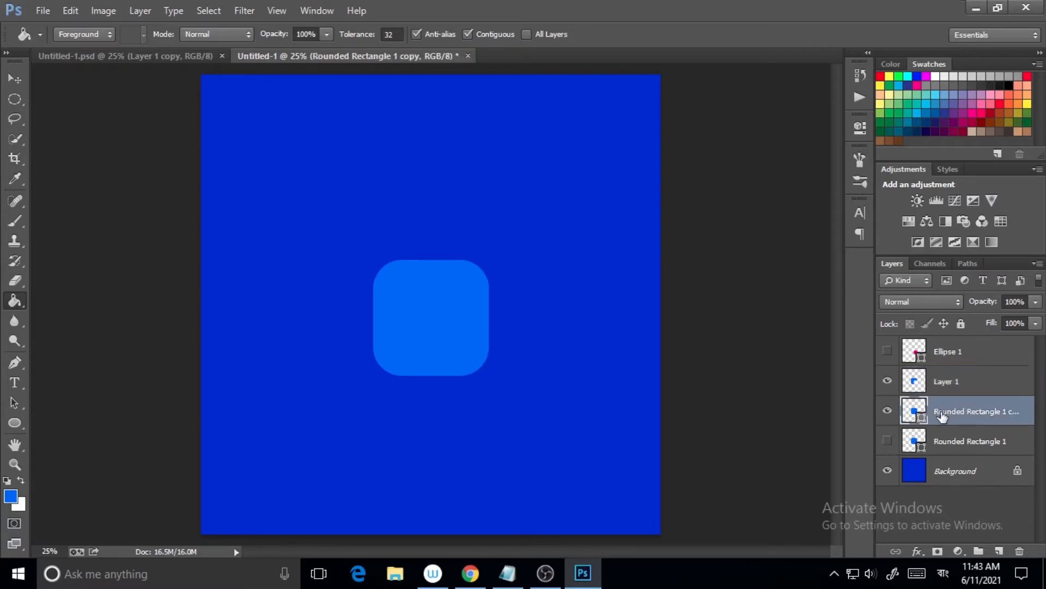
click(151, 9)
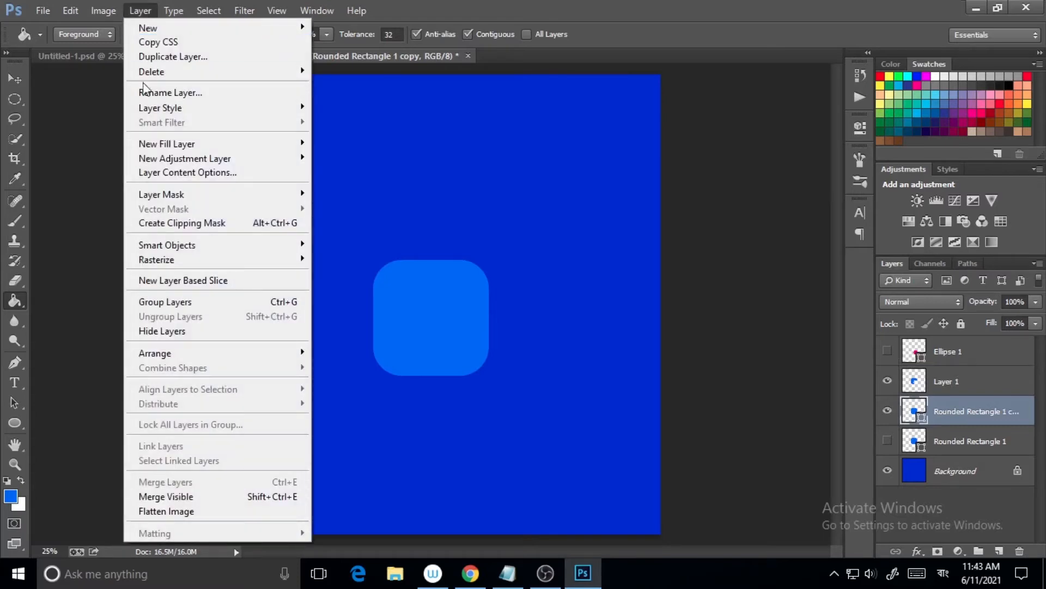
mouse_move(147, 106)
click(73, 204)
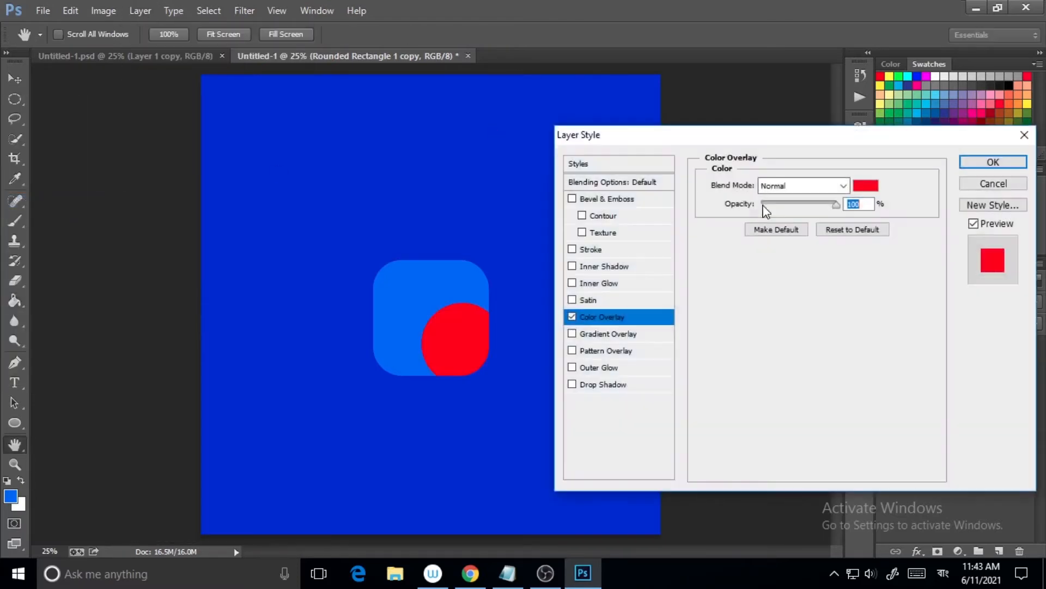
click(1008, 184)
click(888, 351)
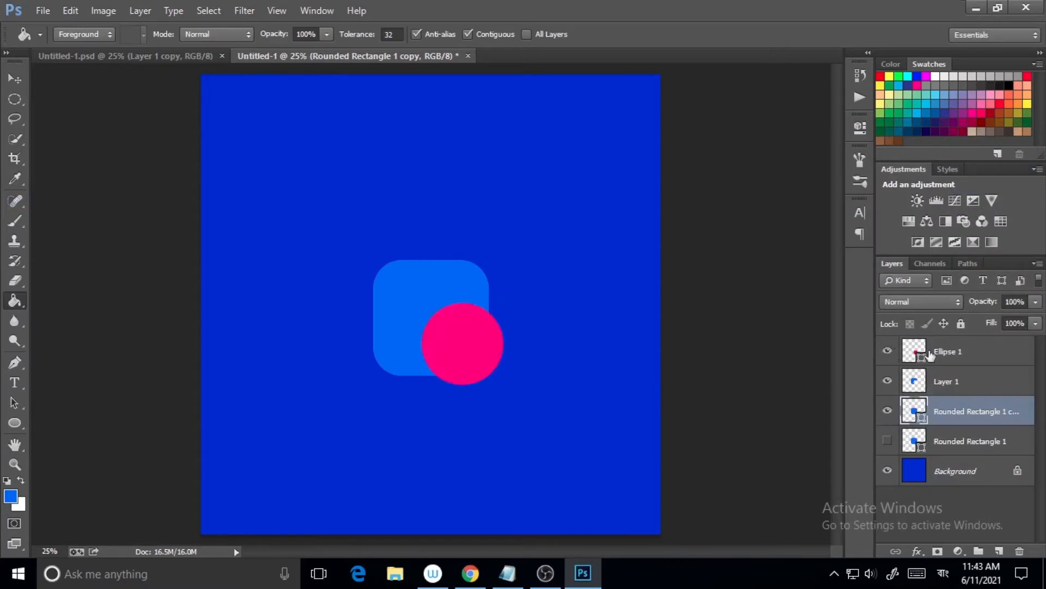
Sample the circle's pink from the Ellipse 1 layer as the foreground colour and hide that layer.
click(970, 347)
click(16, 180)
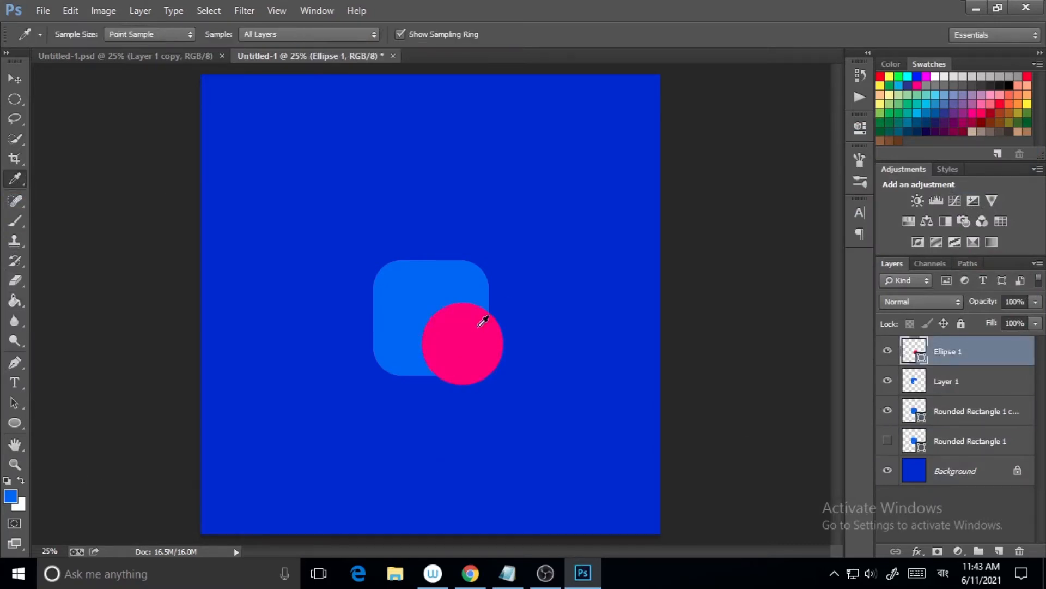
click(479, 321)
click(888, 352)
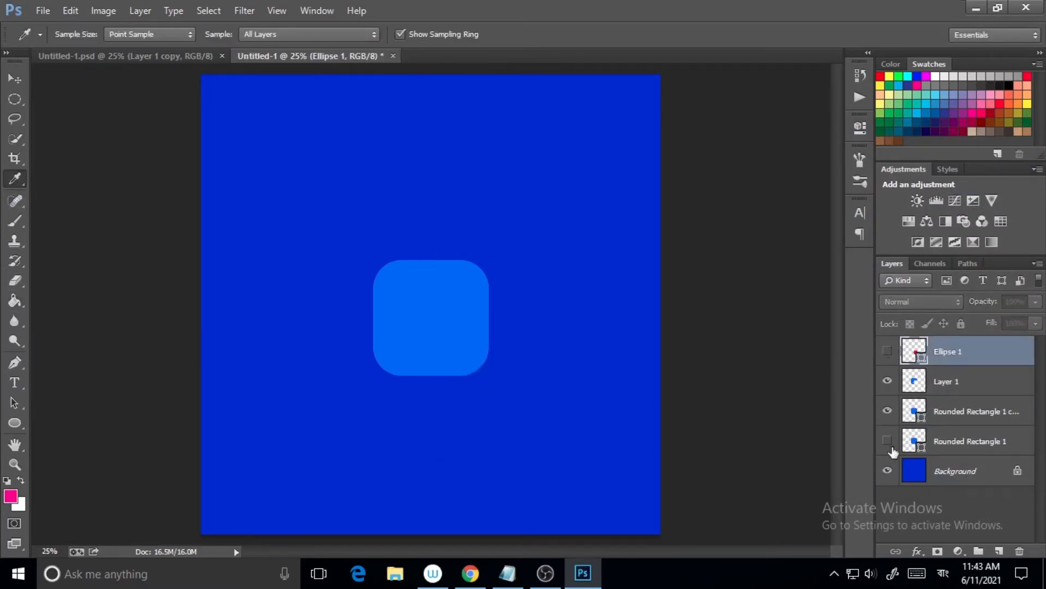
Apply a Color Overlay in pink f21d7c to the Rounded Rectangle 1 copy layer.
click(945, 411)
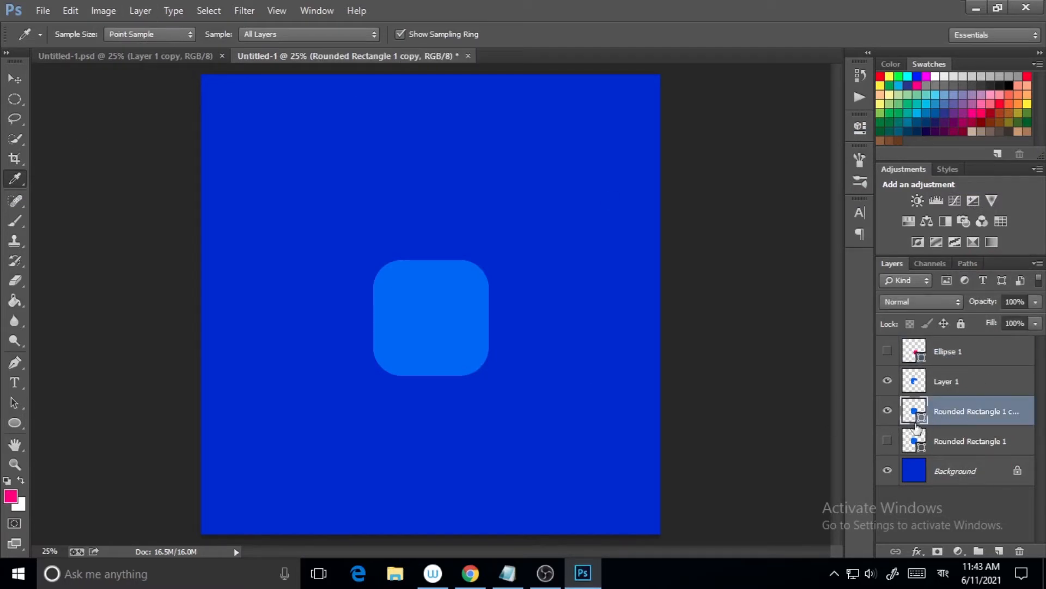
click(140, 11)
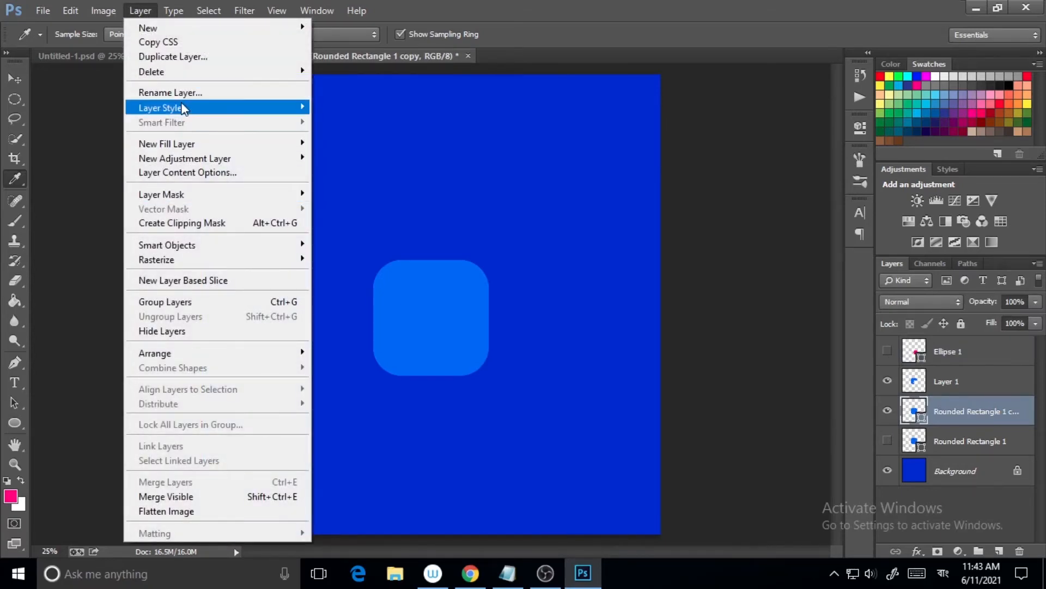
mouse_move(182, 109)
click(74, 202)
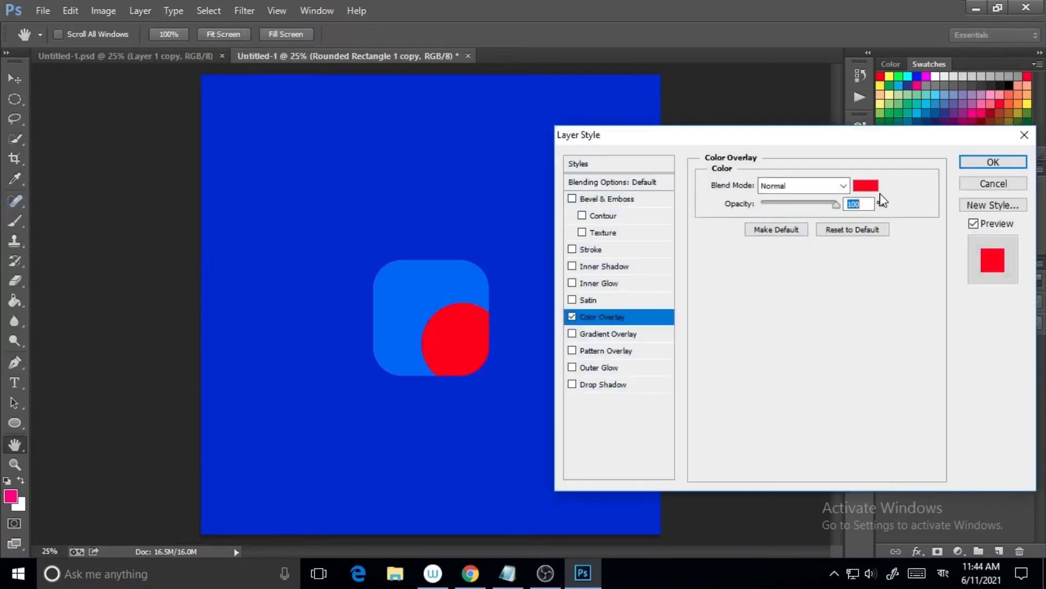
click(866, 186)
click(12, 491)
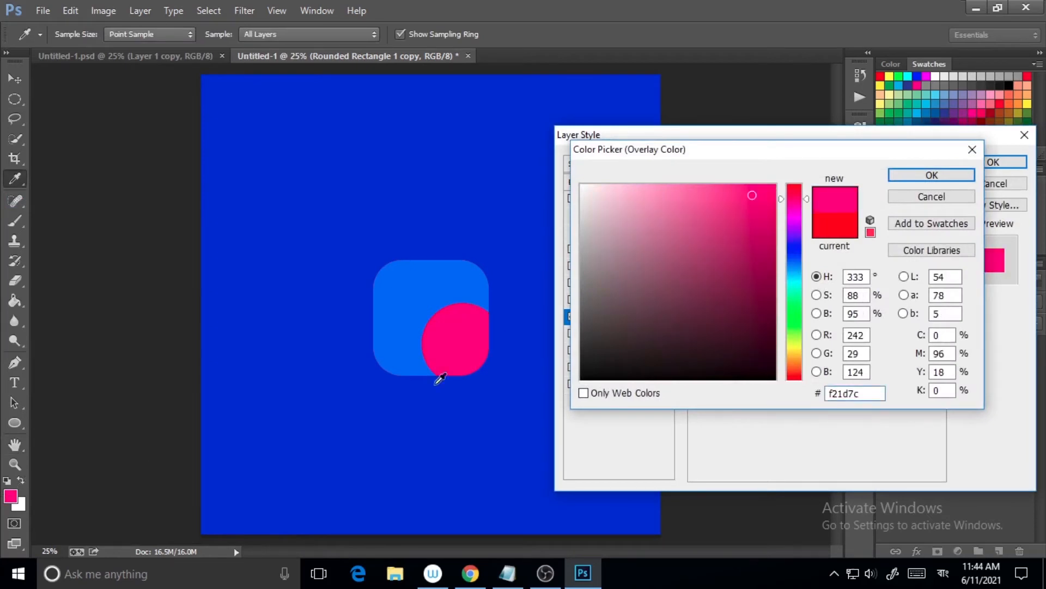
click(962, 175)
click(992, 162)
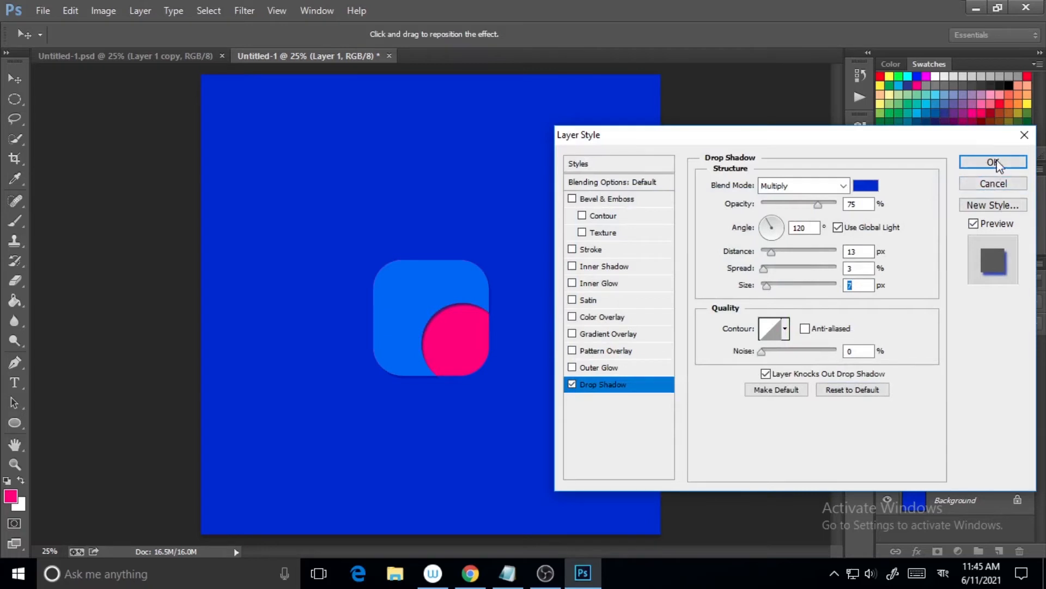
Give Layer 1 a blue Multiply drop shadow with 75% opacity, 120° angle, 13 px distance, 3% spread and 7 px size.
click(992, 162)
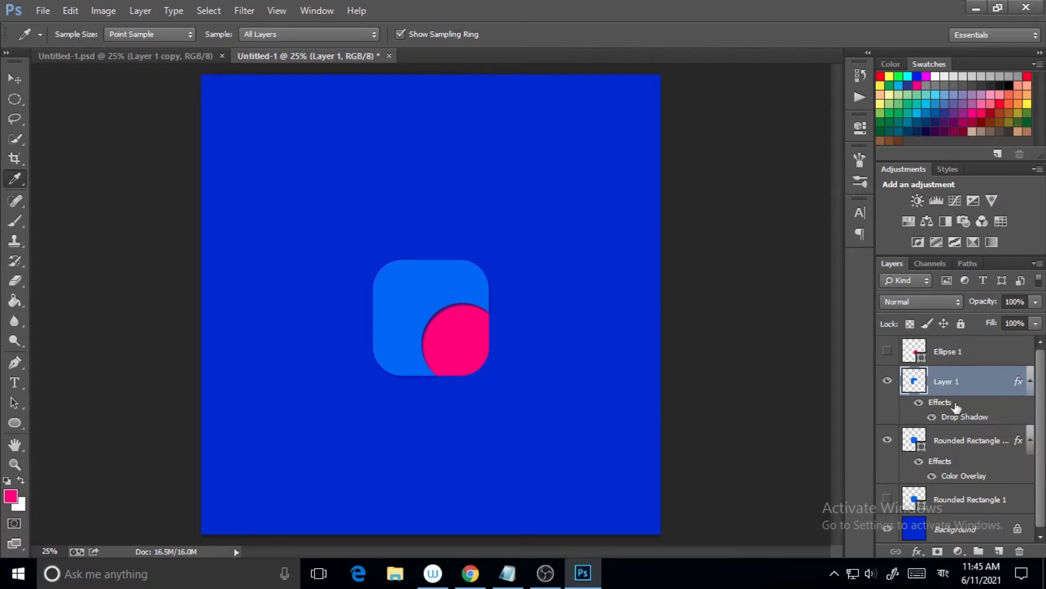
Add an empty layer above Rounded Rectangle 1 and select it together with the Rounded Rectangle 1 copy layer.
click(944, 513)
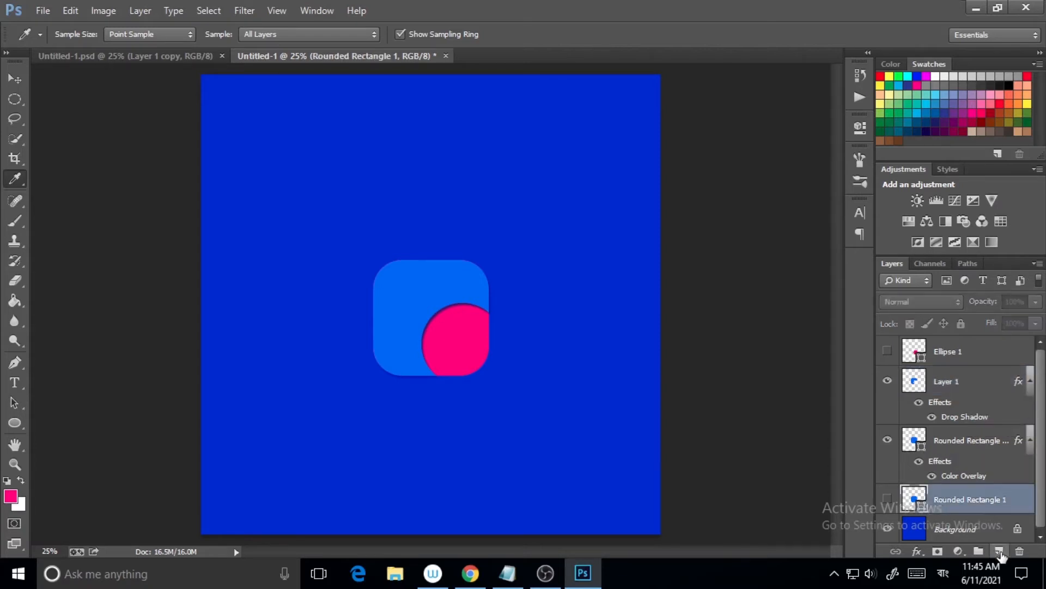
click(999, 551)
ctrl+click(953, 452)
right_click(954, 451)
click(973, 464)
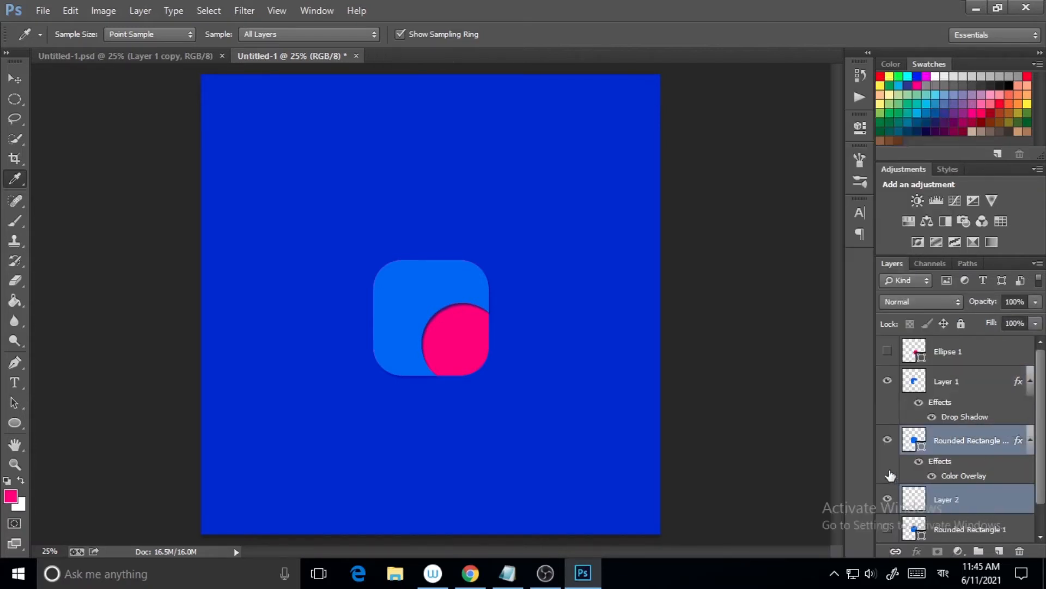
right_click(967, 448)
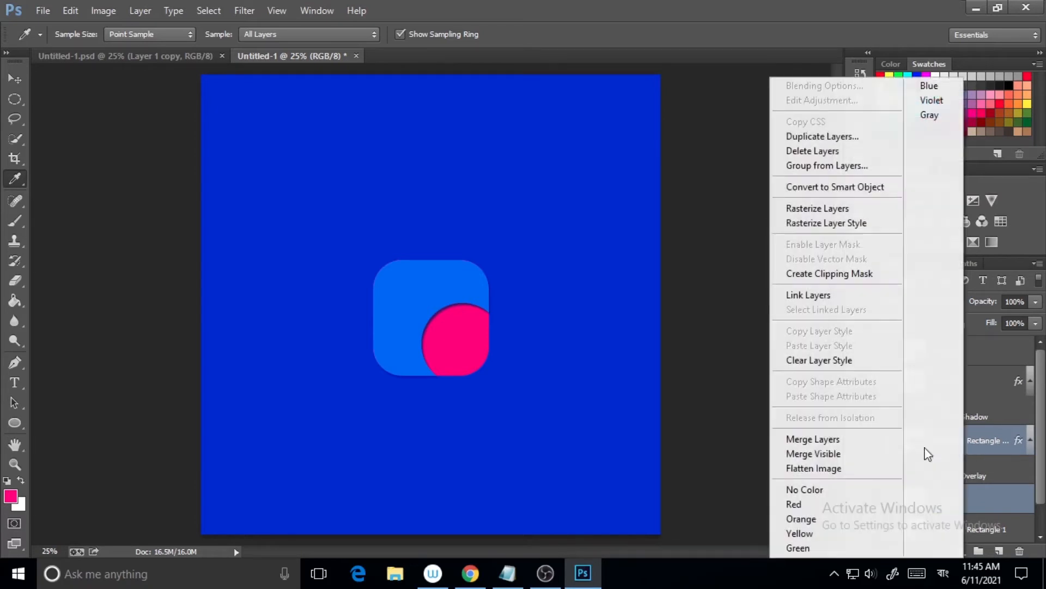
click(847, 456)
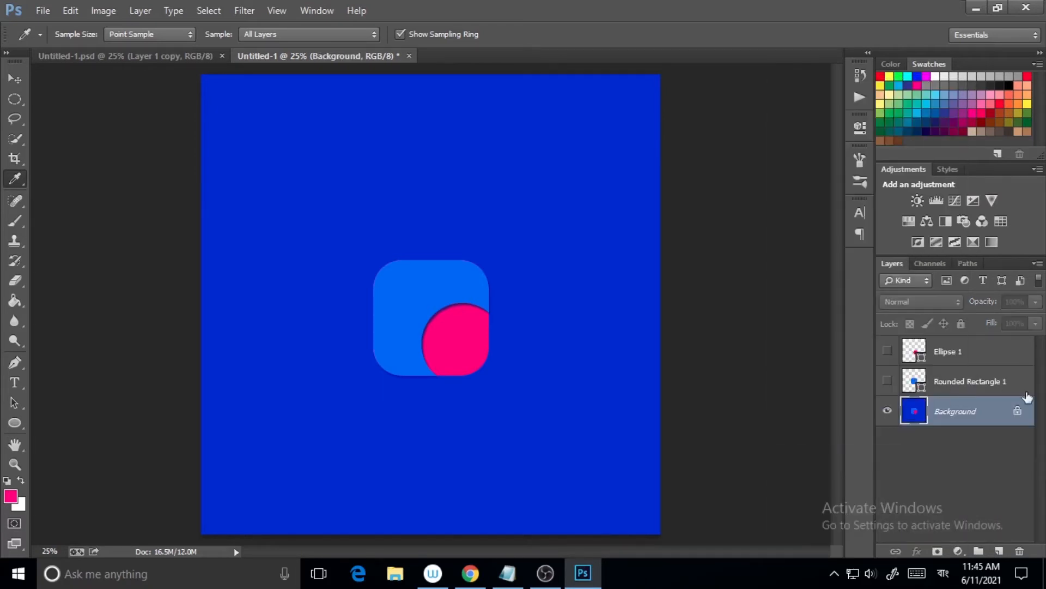
key(ctrl+z)
Merge the Rounded Rectangle 1 copy layer with the empty Layer 2.
ctrl+click(981, 447)
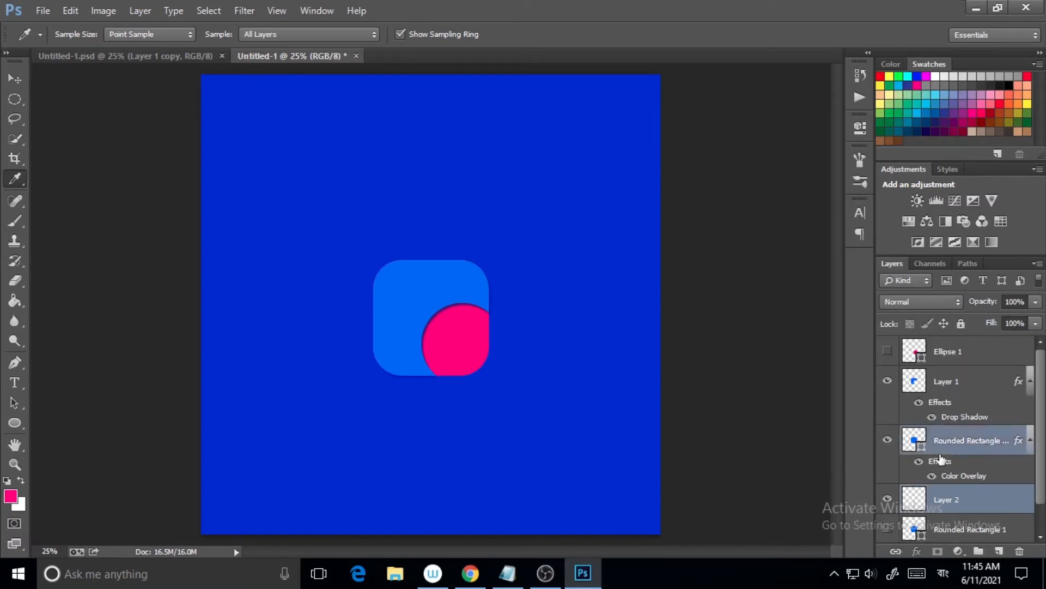
right_click(936, 445)
click(829, 442)
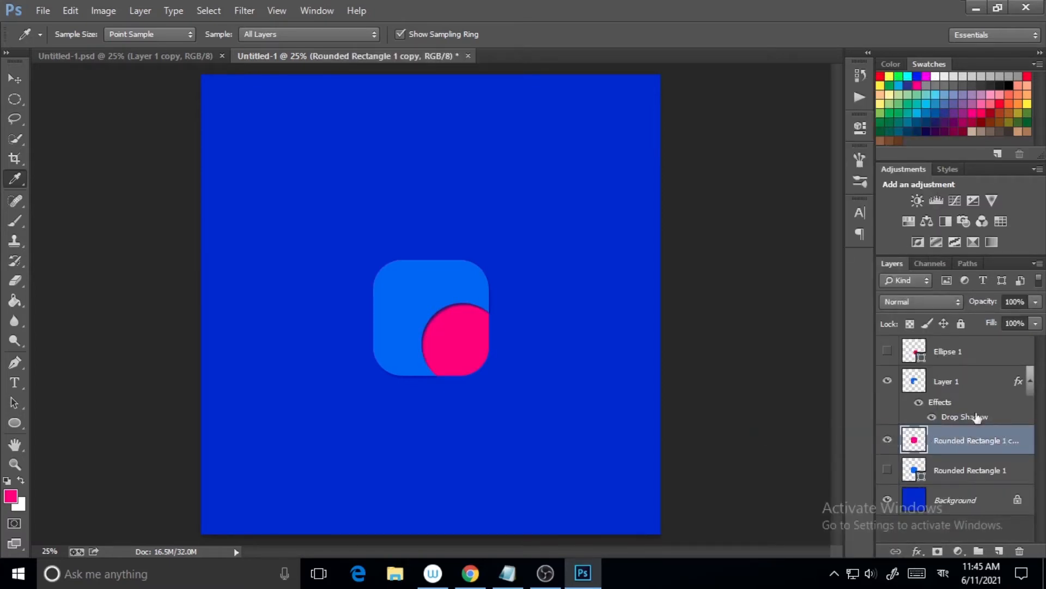
Load Layer 1's shape as a selection, delete that area from the Rounded Rectangle 1 copy layer and deselect.
click(956, 384)
click(208, 10)
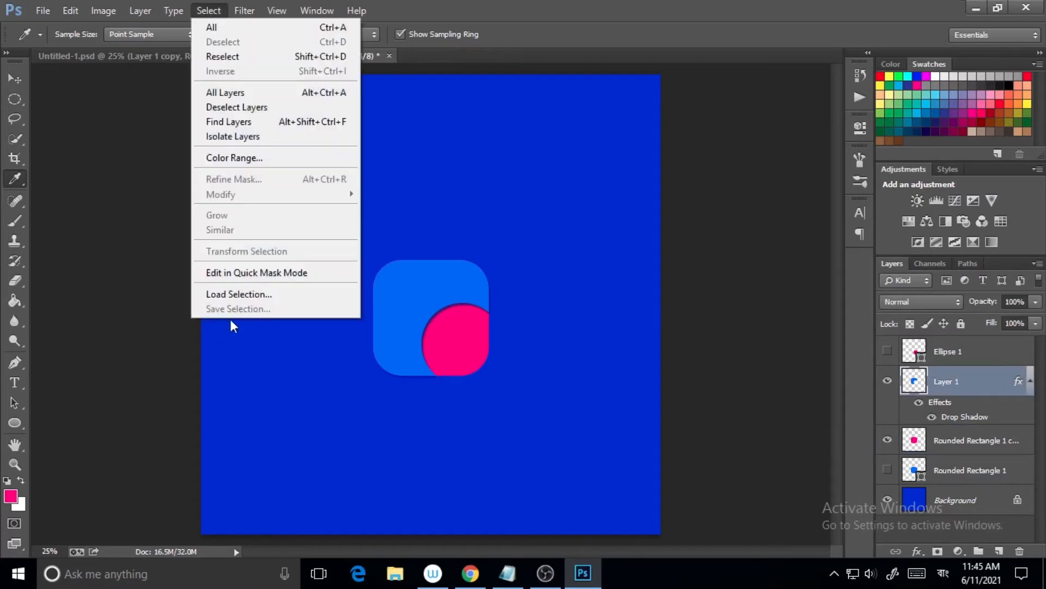
click(234, 294)
click(773, 152)
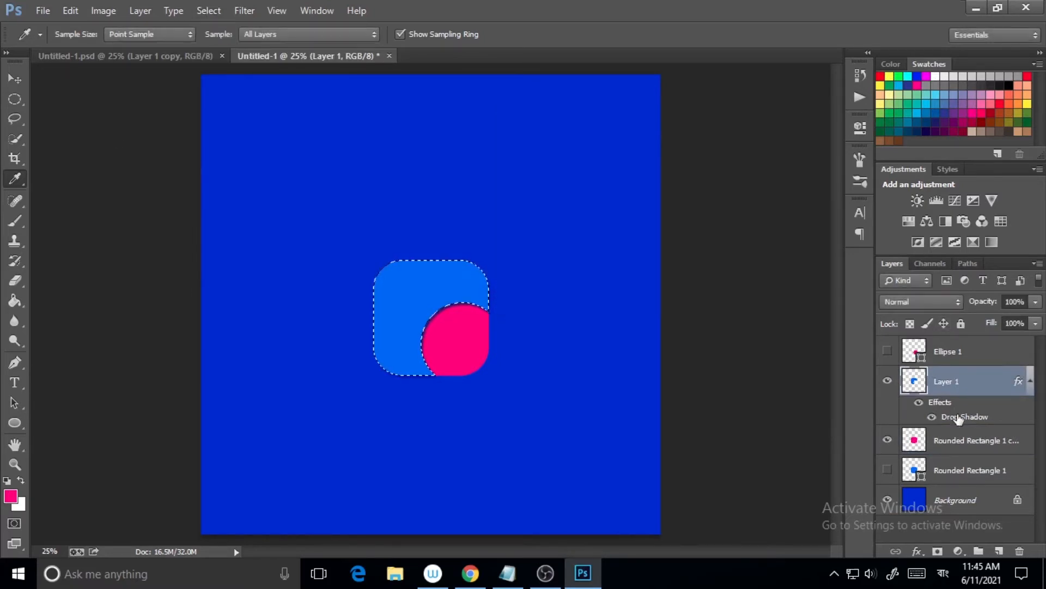
click(960, 441)
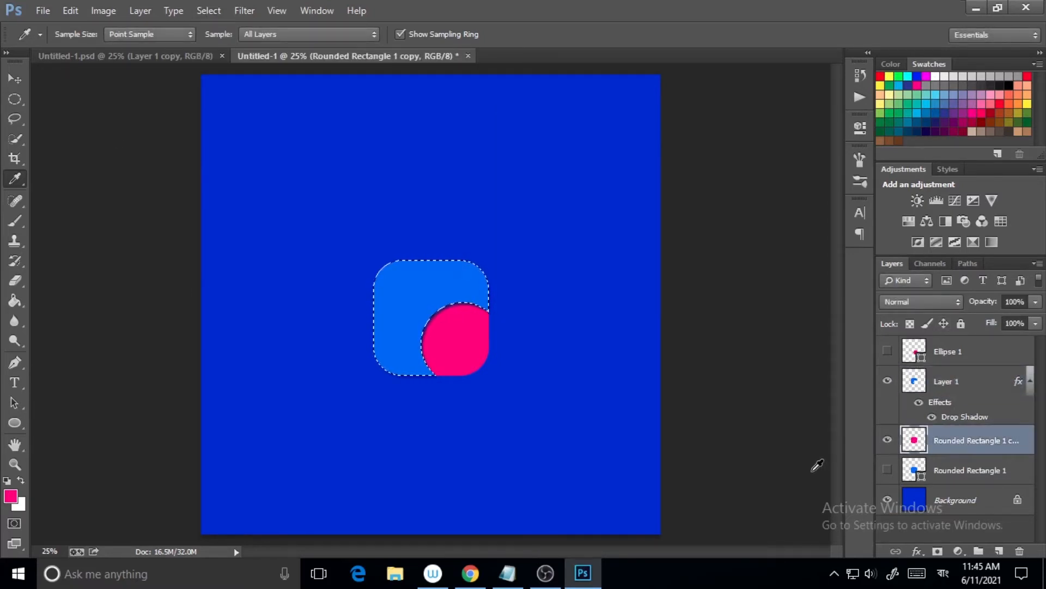
click(209, 10)
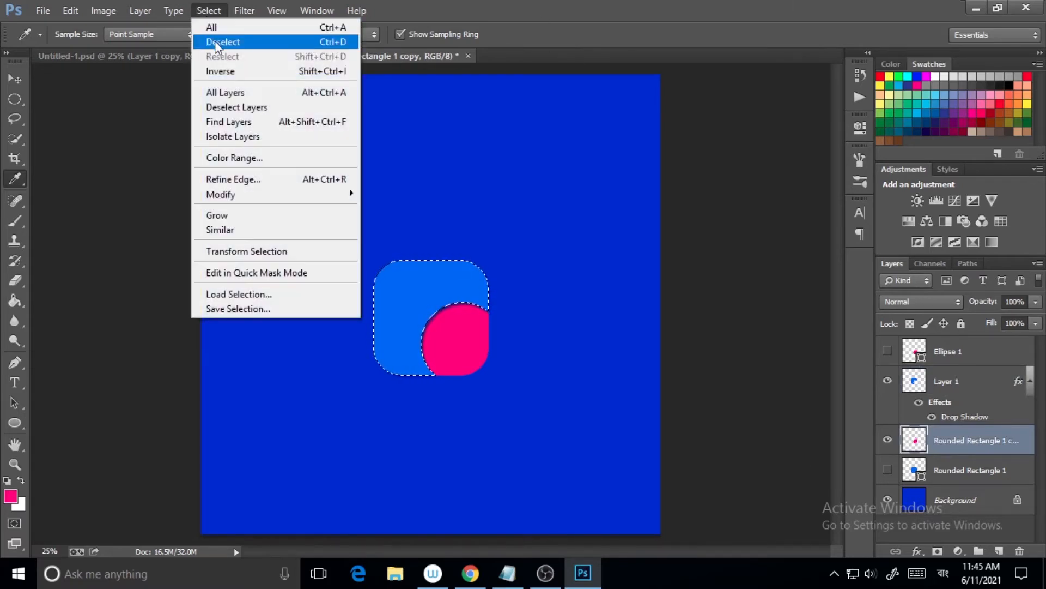
click(234, 39)
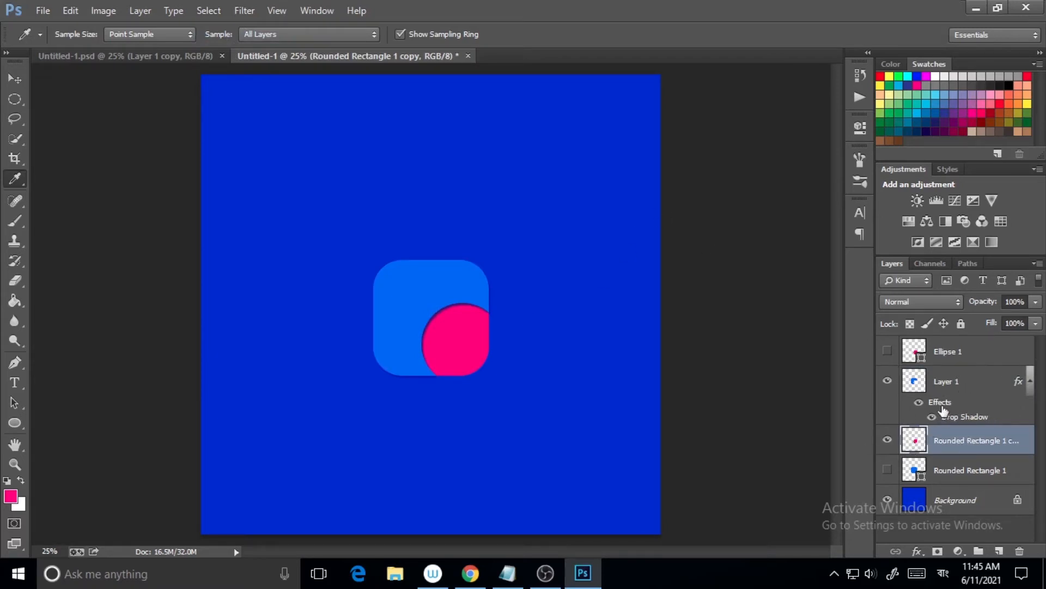
Merge Layer 1 with the pink Rounded Rectangle 1 copy layer.
ctrl+click(952, 386)
right_click(948, 384)
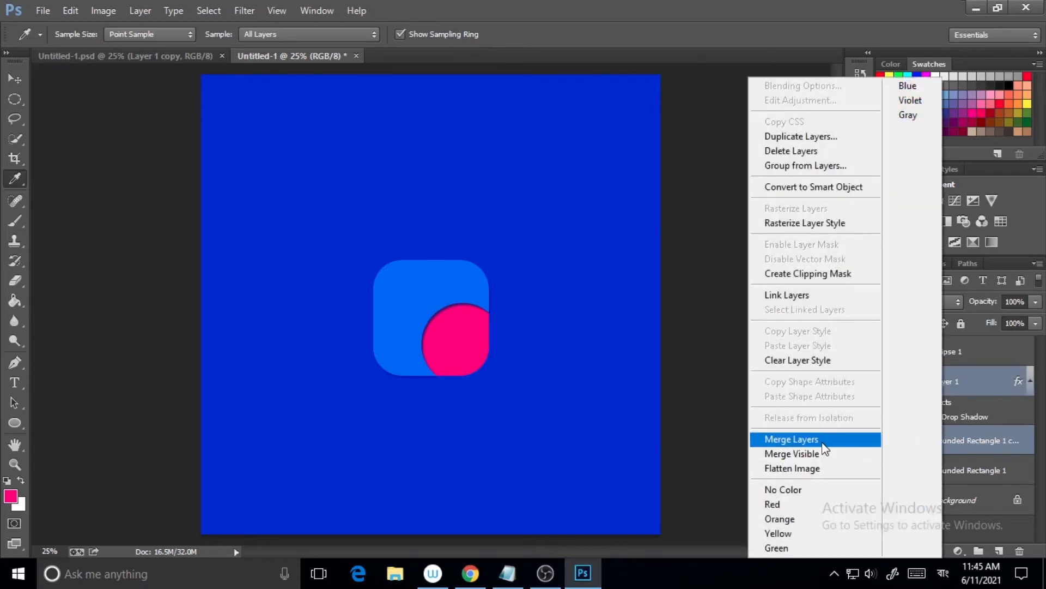
click(829, 436)
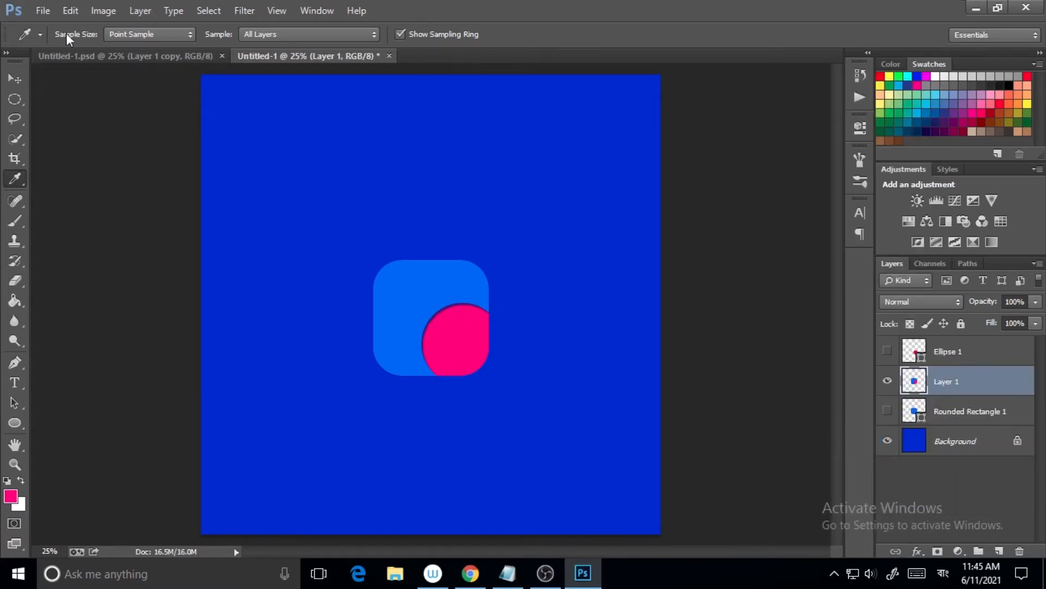
Distort Layer 1 into perspective by moving its right corners slightly inward and its left corners slightly outward, and apply the transform.
click(65, 12)
click(138, 279)
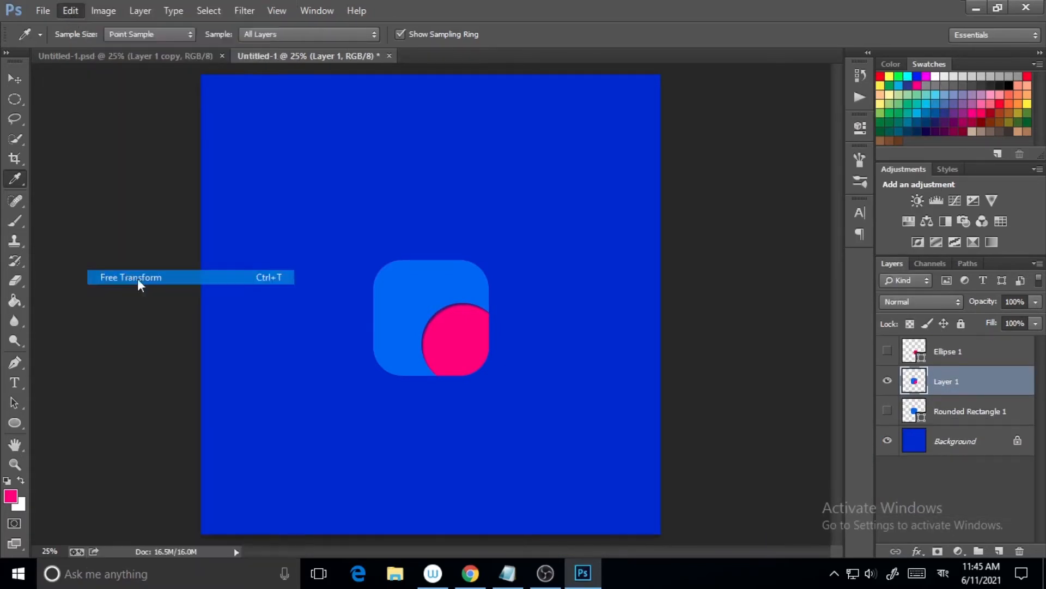
right_click(436, 283)
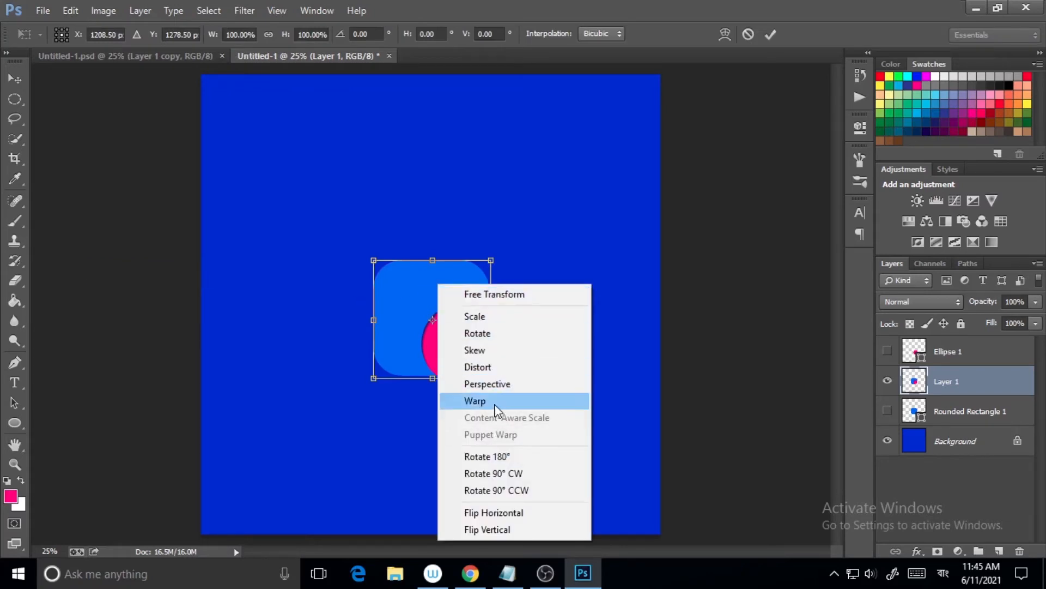
click(502, 369)
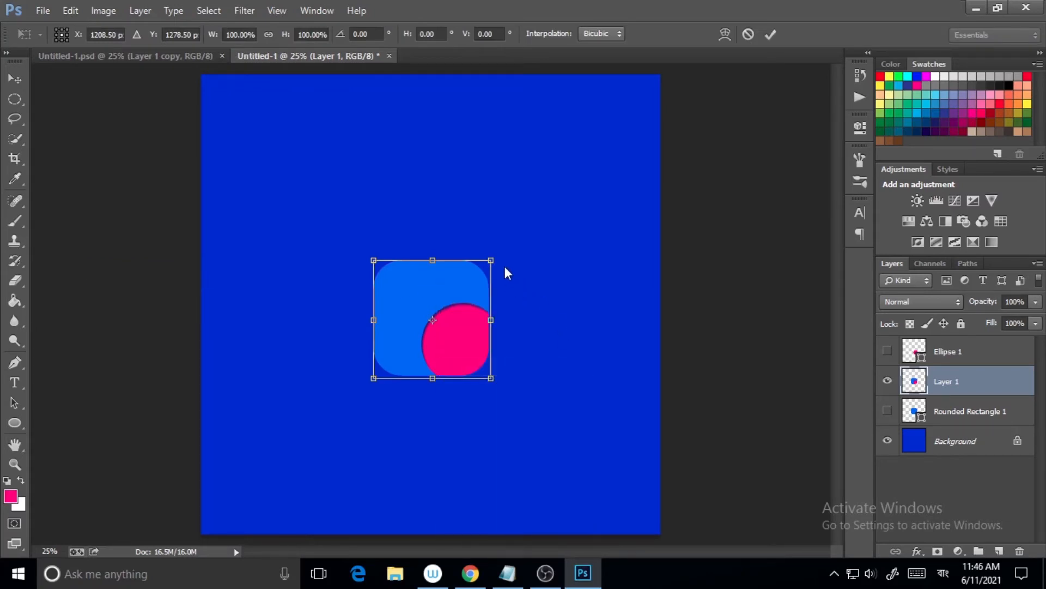
drag(492, 261, 492, 269)
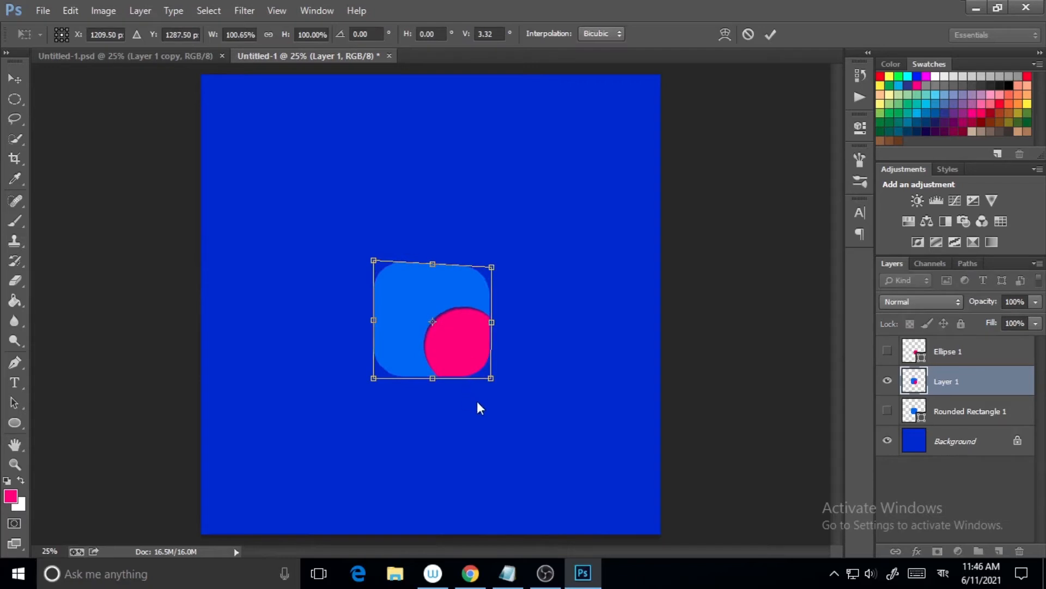
drag(490, 383, 490, 373)
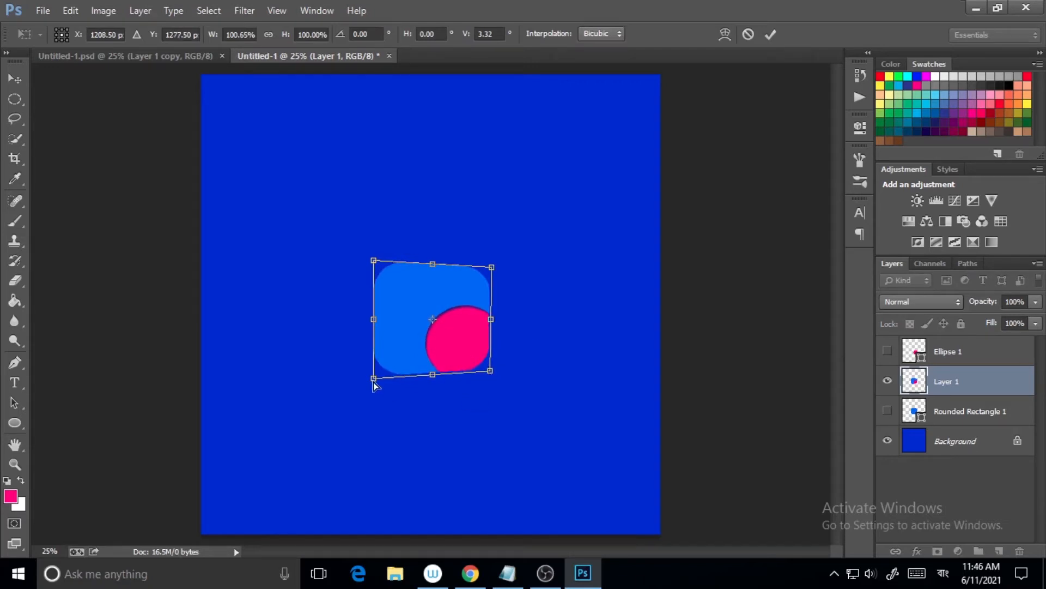
drag(374, 384, 375, 388)
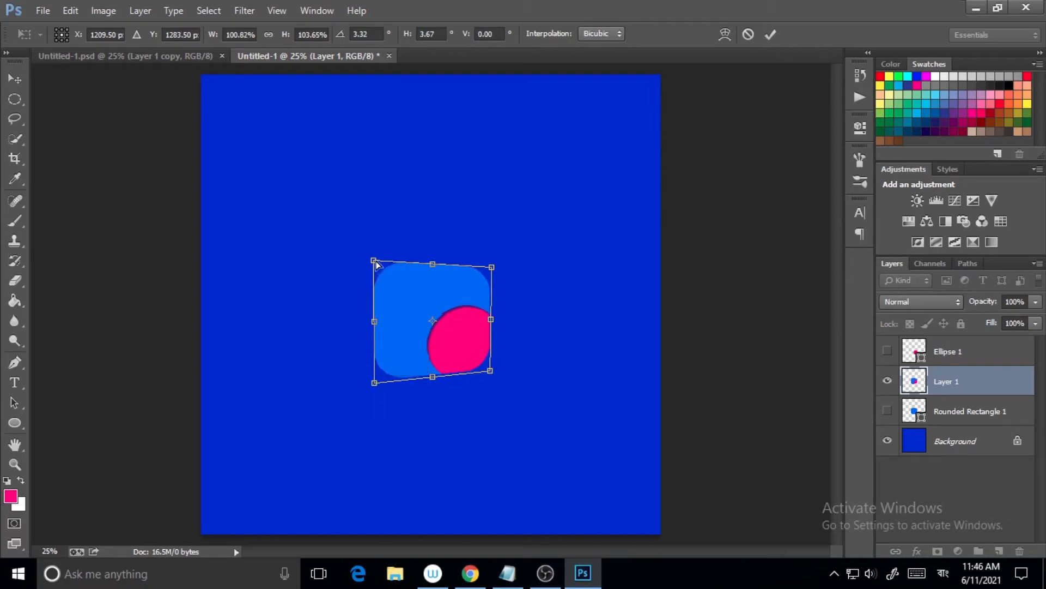
drag(376, 264, 372, 260)
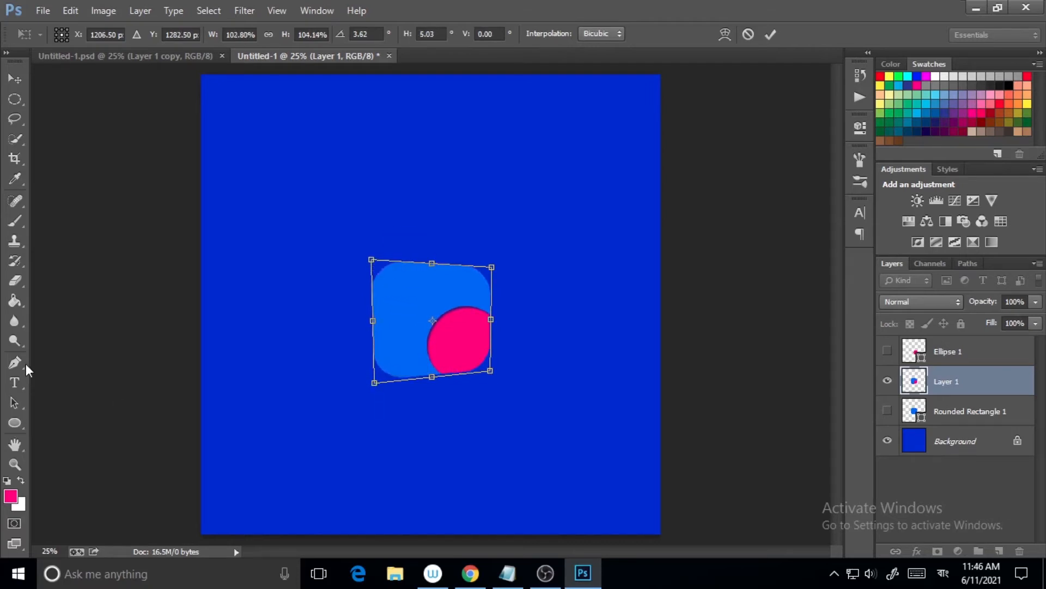
click(15, 340)
click(518, 217)
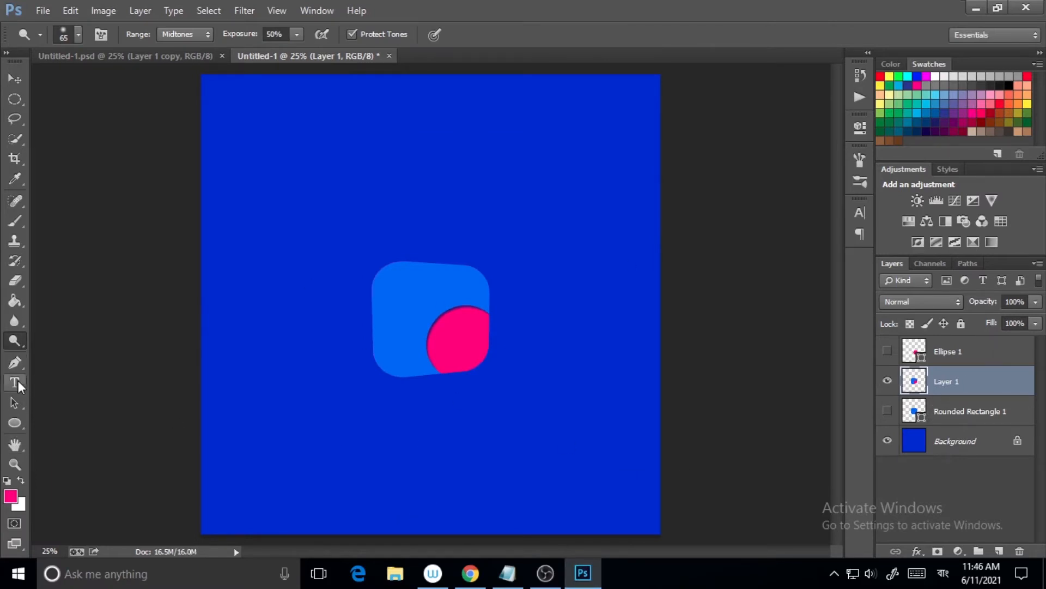
Draw a curved Pen path from below the shape's lower-left corner through its upper middle to a point beyond its right edge.
click(14, 363)
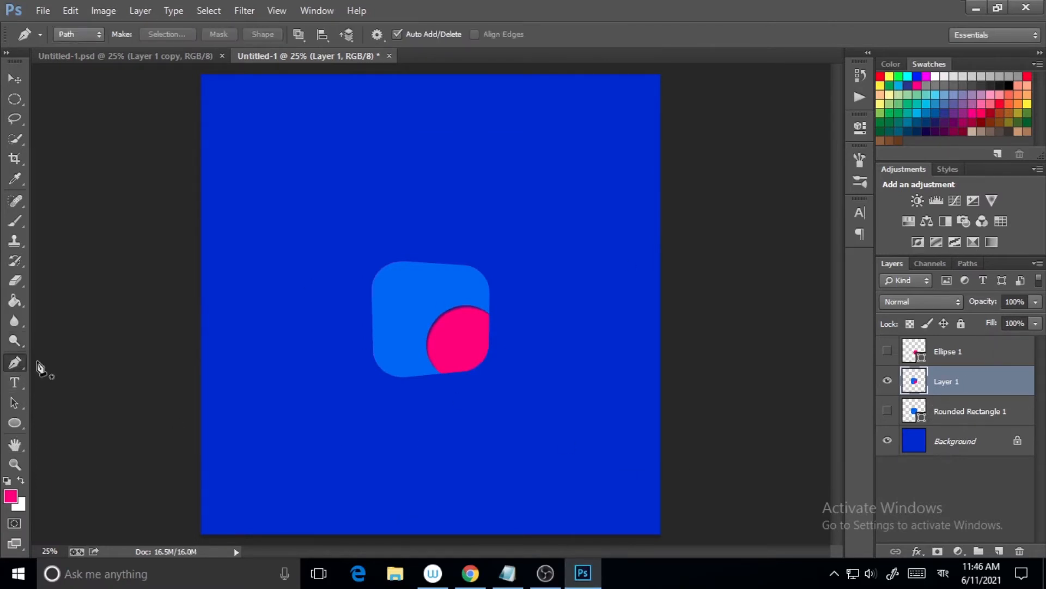
click(377, 390)
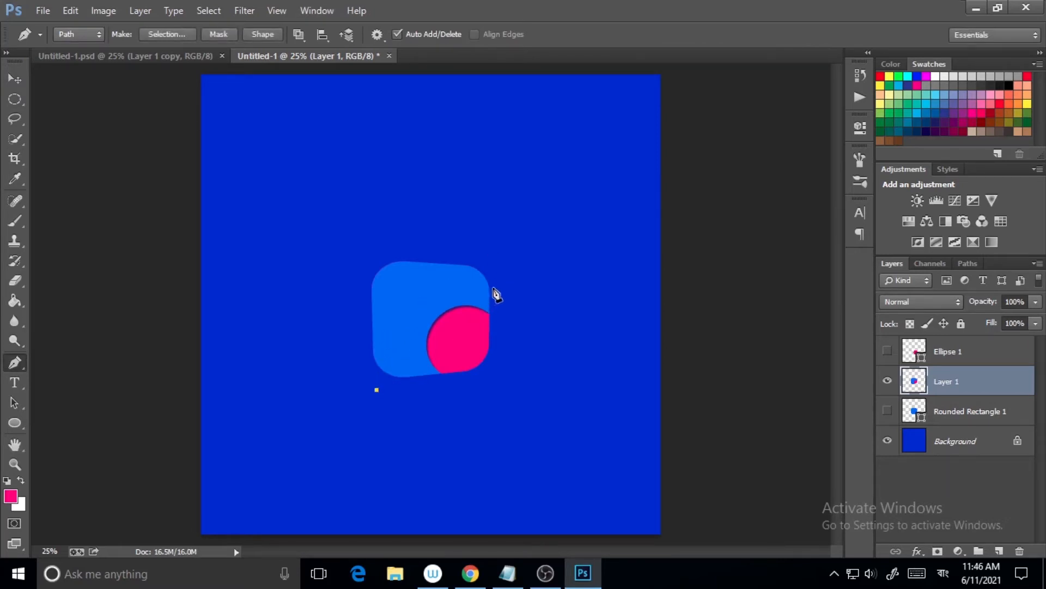
drag(440, 290, 503, 273)
key(z)
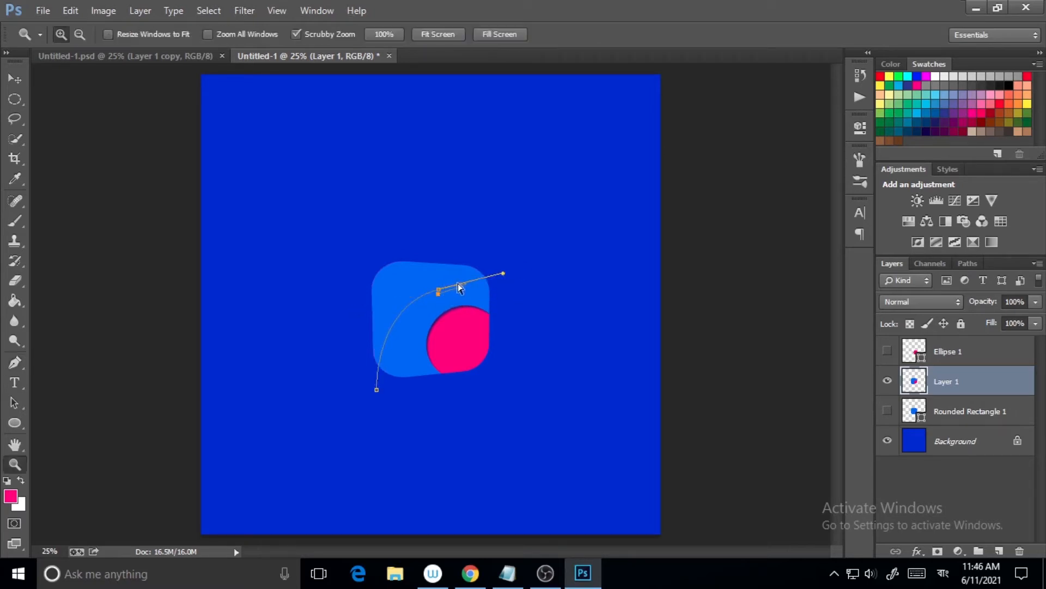
key(alt)
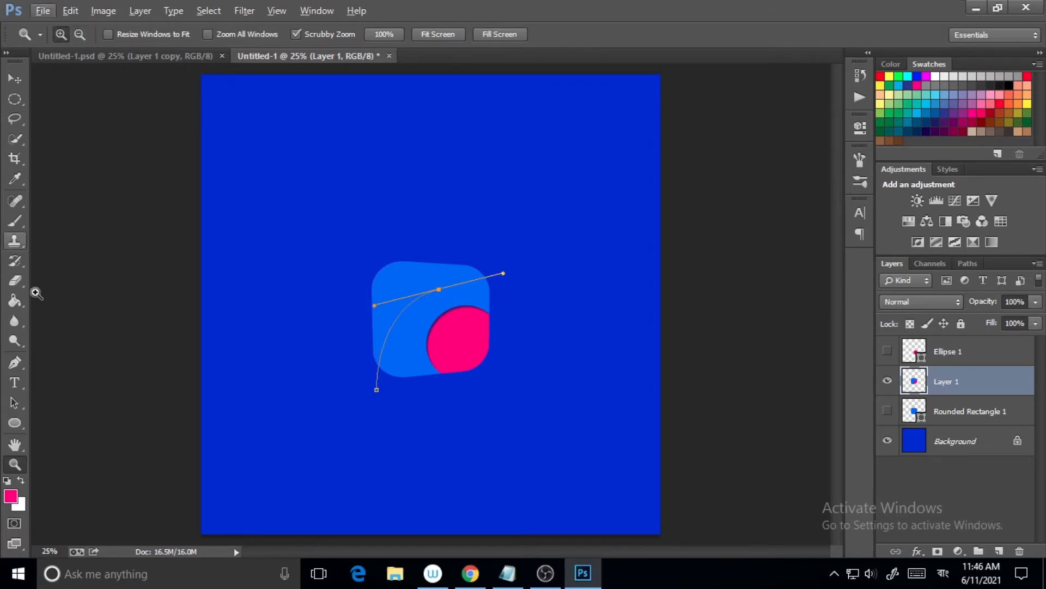
click(18, 369)
alt+click(438, 290)
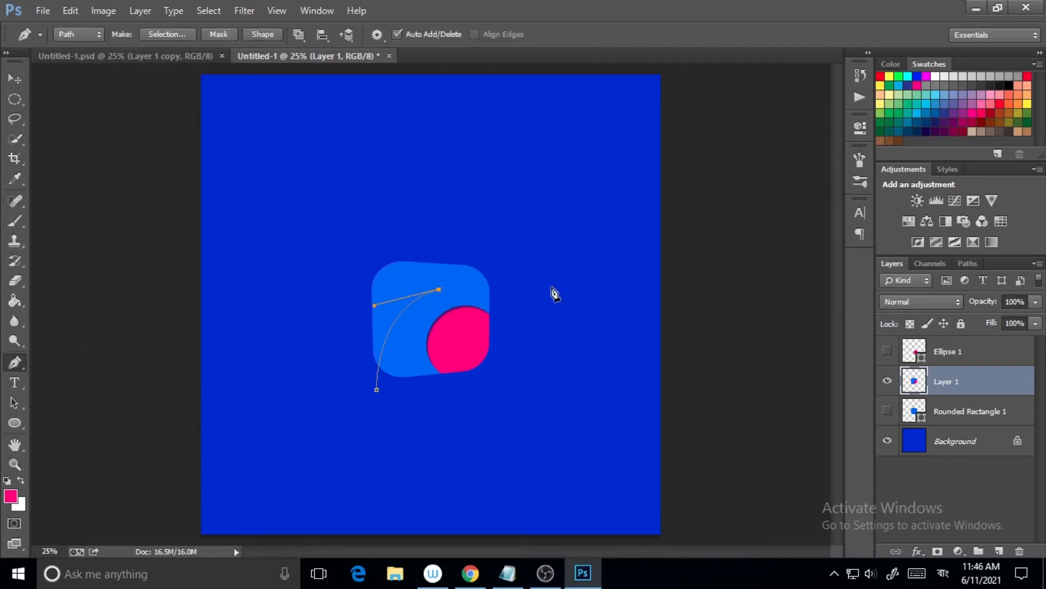
drag(544, 284, 604, 261)
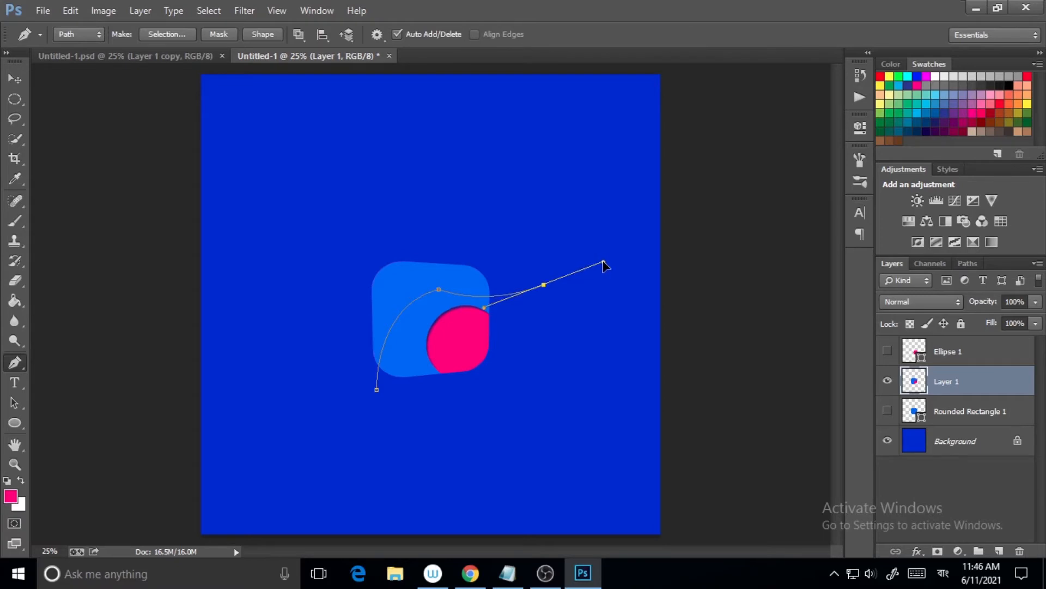
Convert the path's middle anchor into a smooth point with short handles along the curve.
right_click(15, 363)
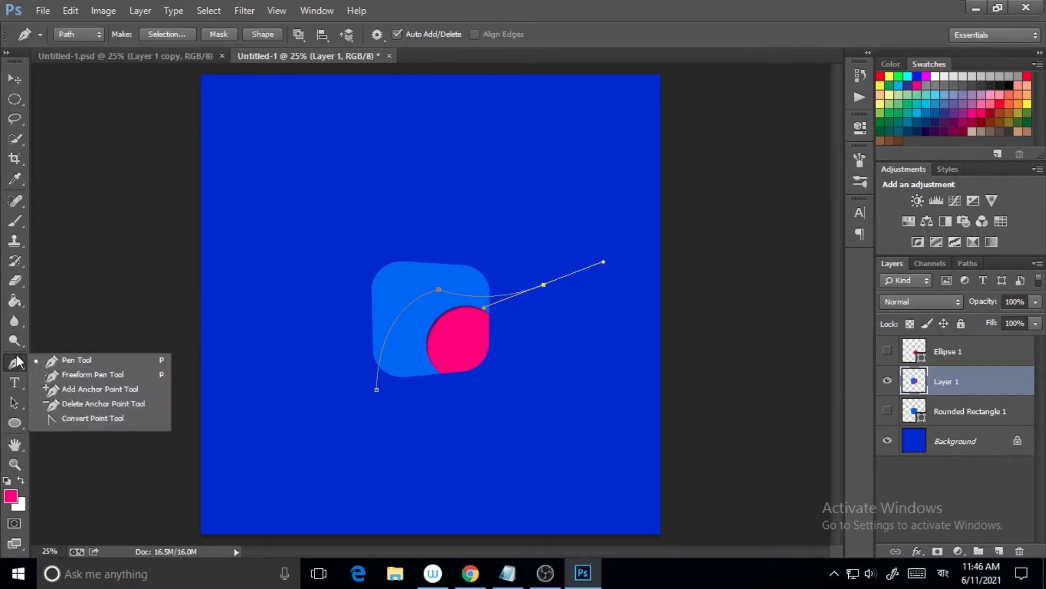
click(56, 421)
drag(440, 290, 482, 283)
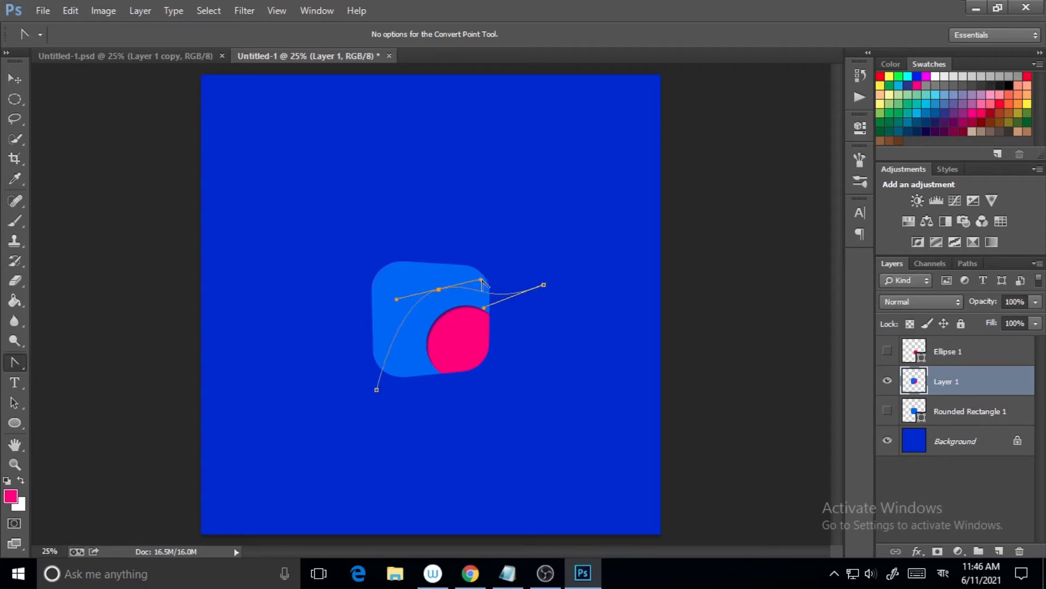
click(439, 290)
drag(438, 293, 482, 283)
Reposition the path's middle and right anchors and the end handle so the curve sweeps above the pink circle and rises to the right.
right_click(12, 363)
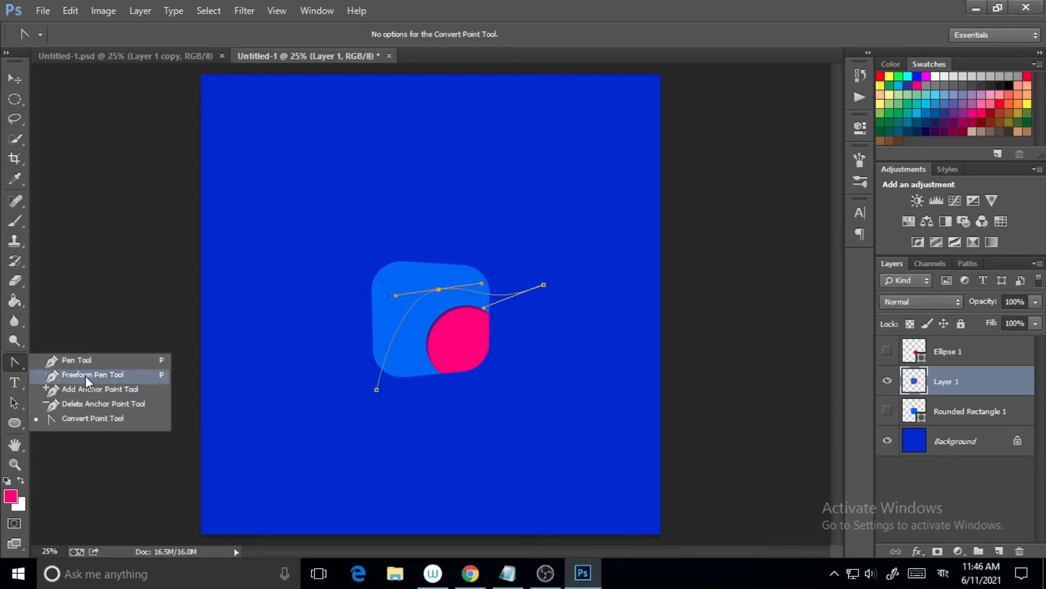
click(77, 388)
drag(437, 291, 422, 299)
mouse_move(545, 286)
mouse_down()
mouse_move(542, 265)
mouse_move(534, 276)
mouse_up()
drag(591, 254, 580, 227)
mouse_move(532, 275)
mouse_down()
mouse_move(516, 271)
mouse_move(531, 255)
mouse_up()
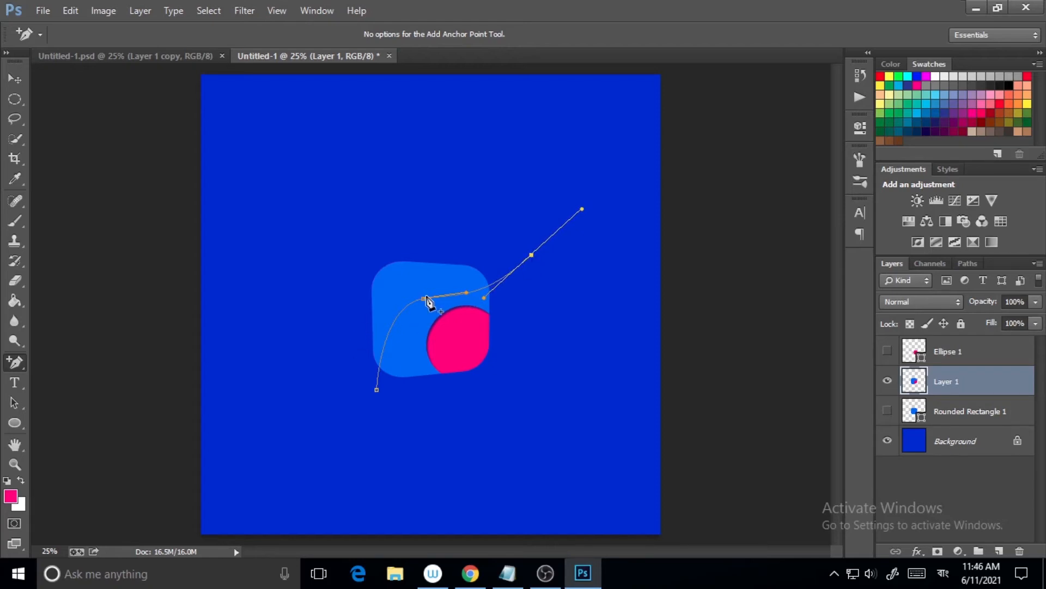
drag(424, 299, 422, 294)
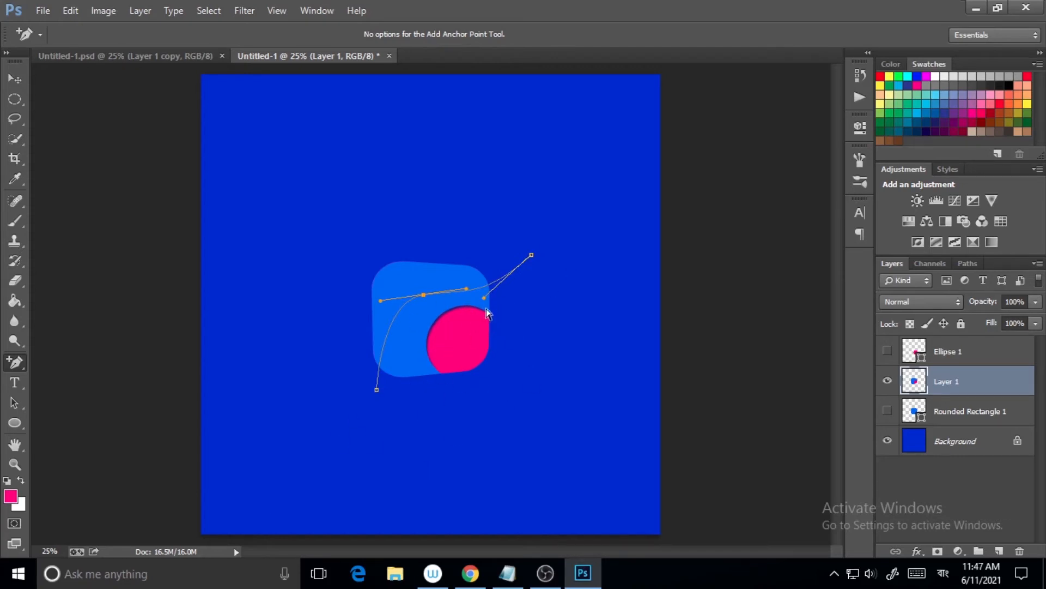
Continue the path from its right end around and below the shape with the Pen tool, closing it at the starting anchor.
right_click(24, 360)
click(57, 358)
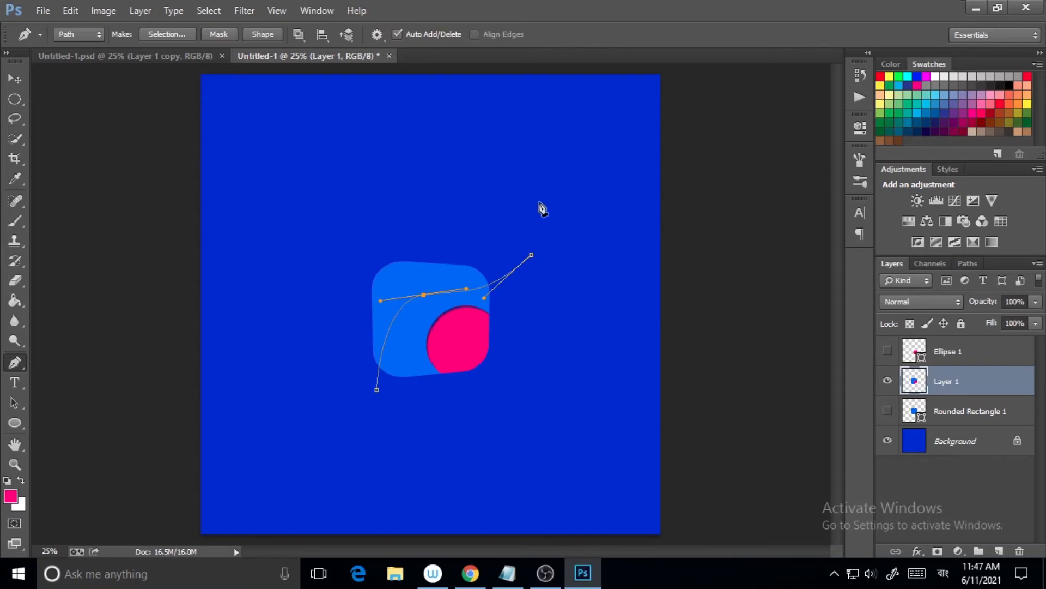
click(531, 255)
click(582, 209)
click(557, 304)
click(557, 395)
click(516, 454)
click(394, 466)
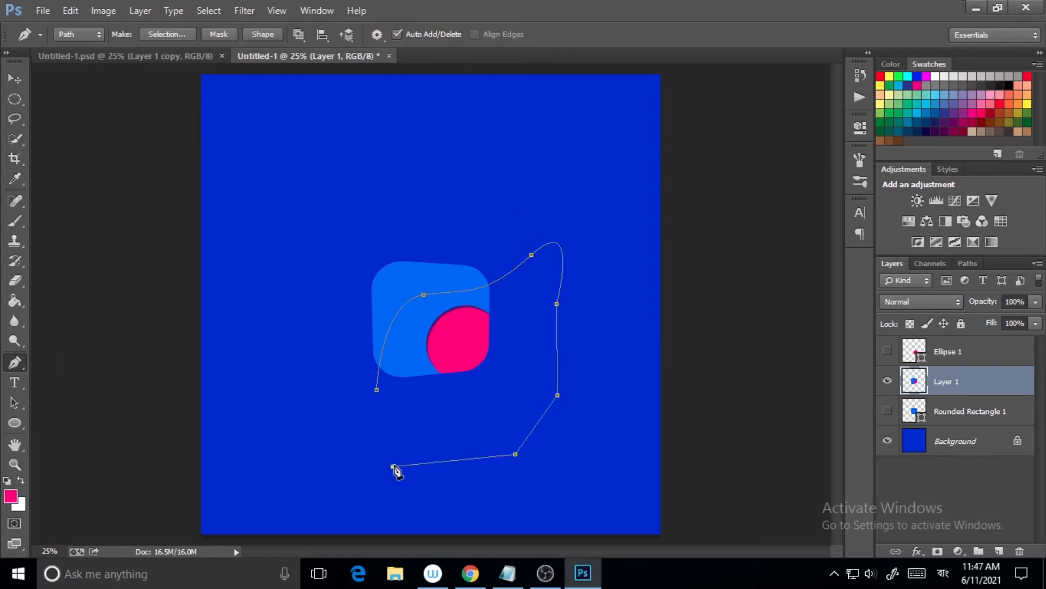
click(377, 391)
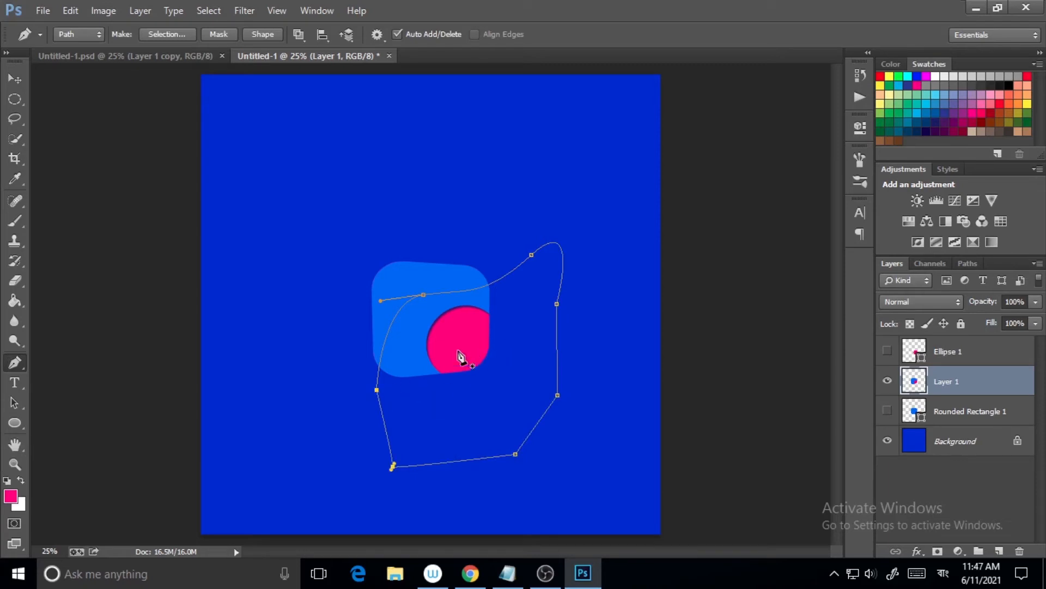
Turn the closed path into a selection.
right_click(455, 311)
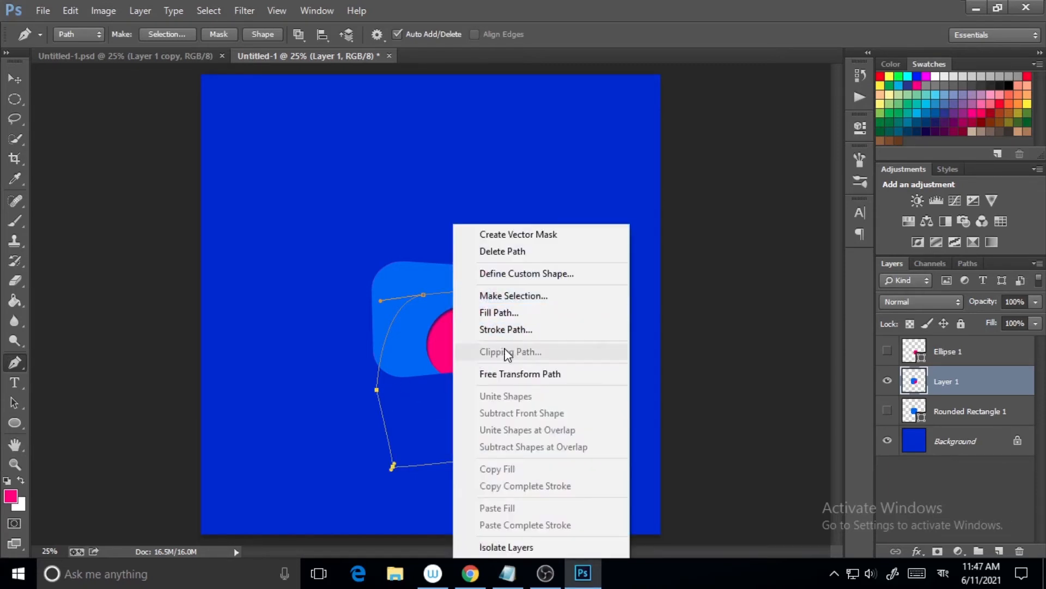
click(521, 296)
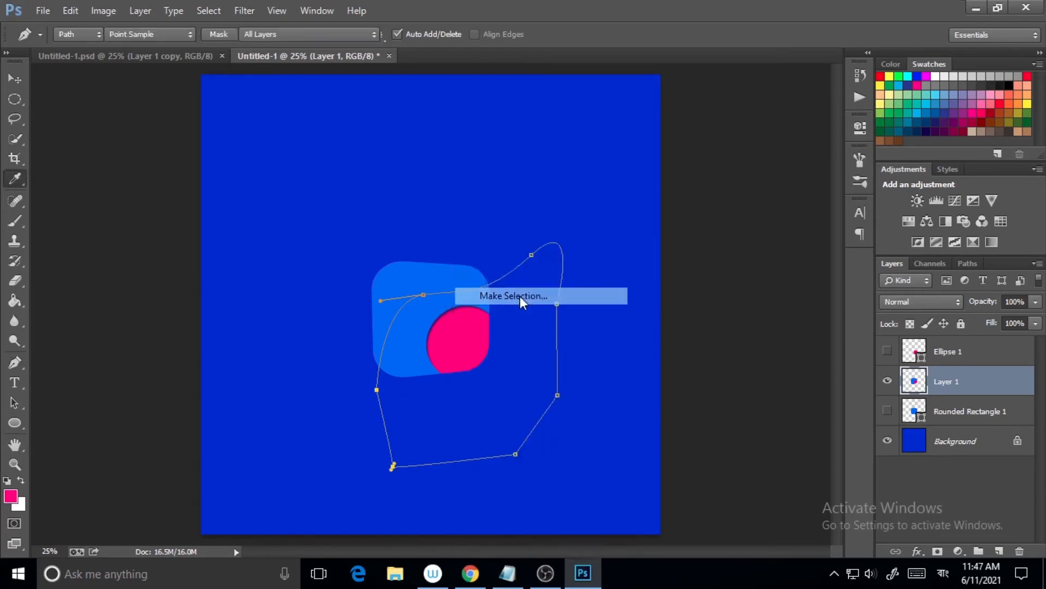
click(601, 165)
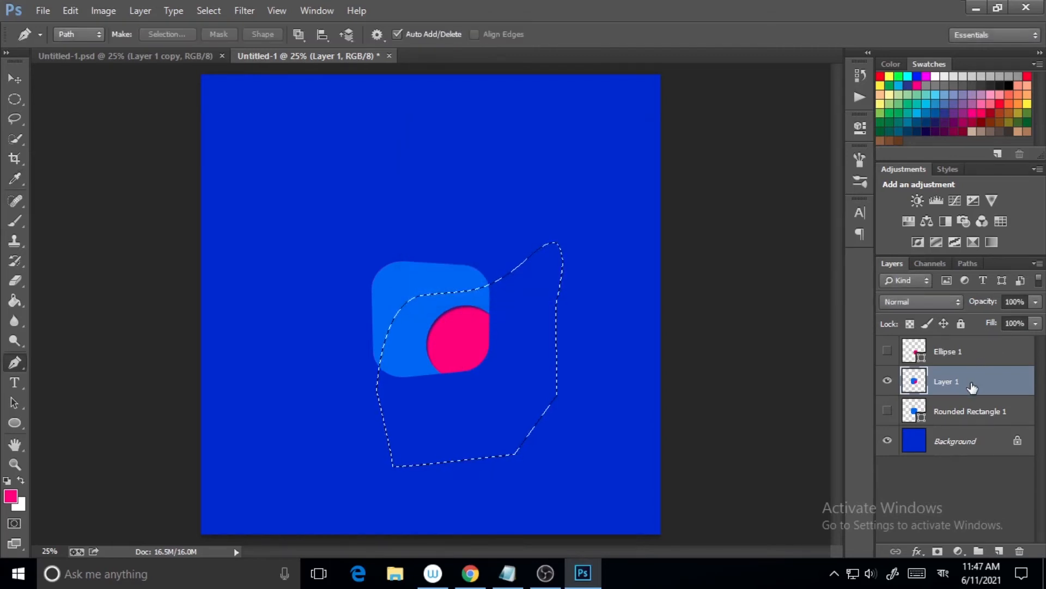
Duplicate Layer 1 as Layer 1 copy and hide the original Layer 1.
right_click(973, 386)
click(865, 135)
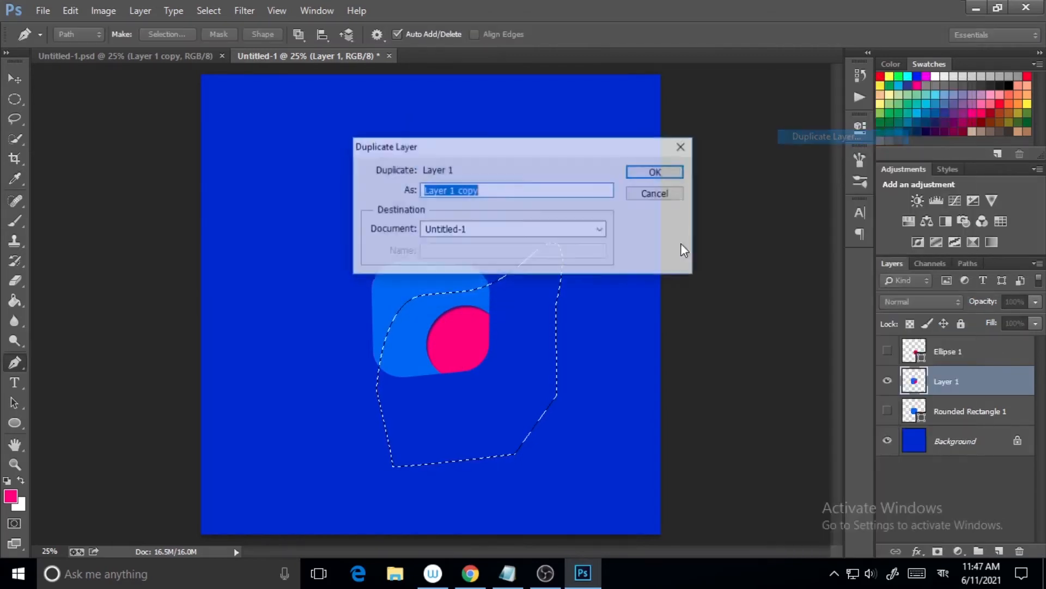
click(661, 176)
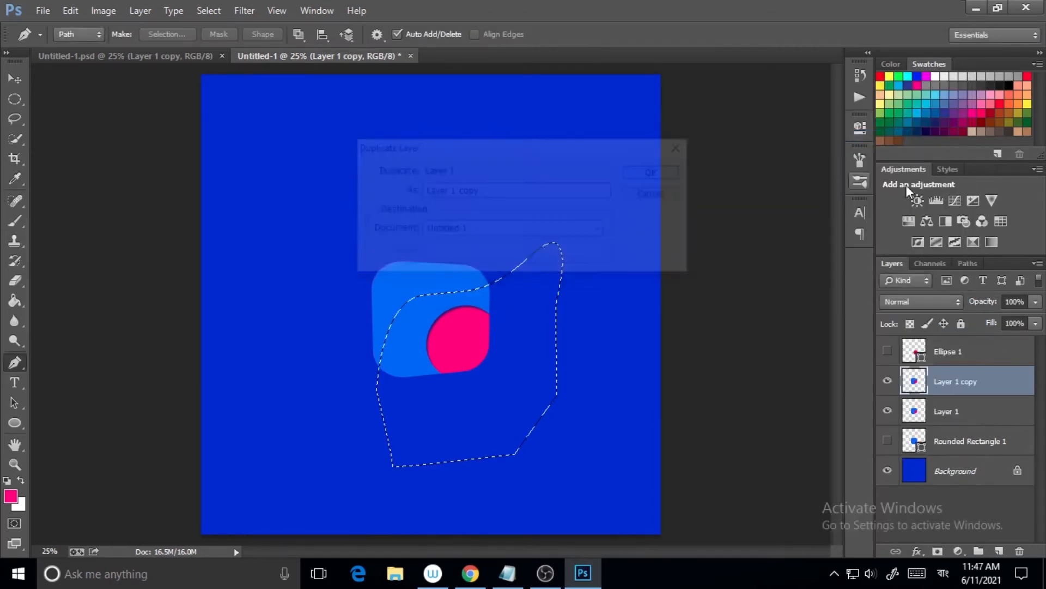
click(888, 411)
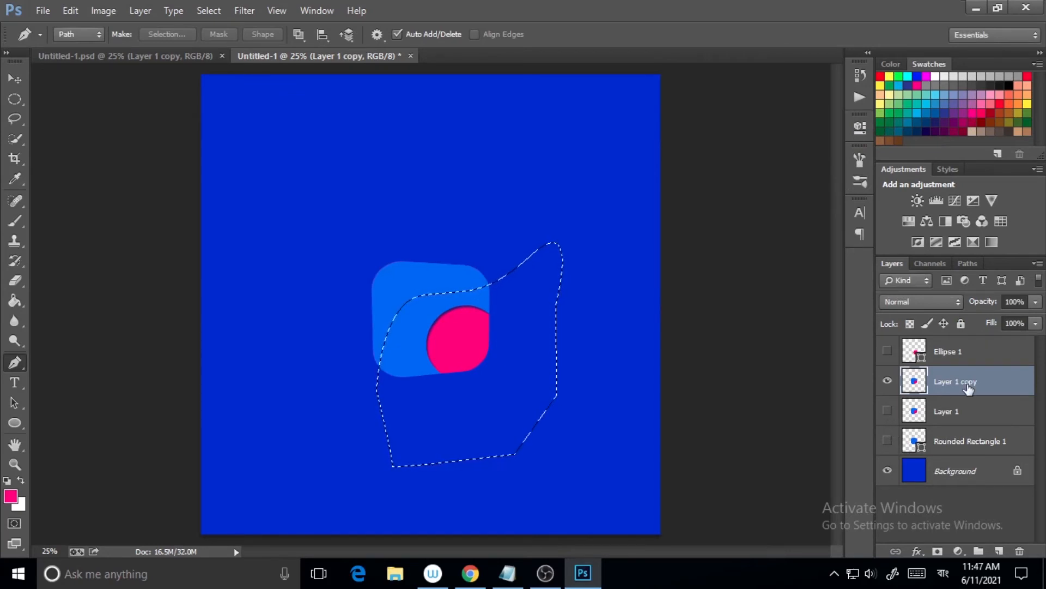
Delete the selected area from Layer 1 copy, deselect, and show Layer 1 again.
key(Delete)
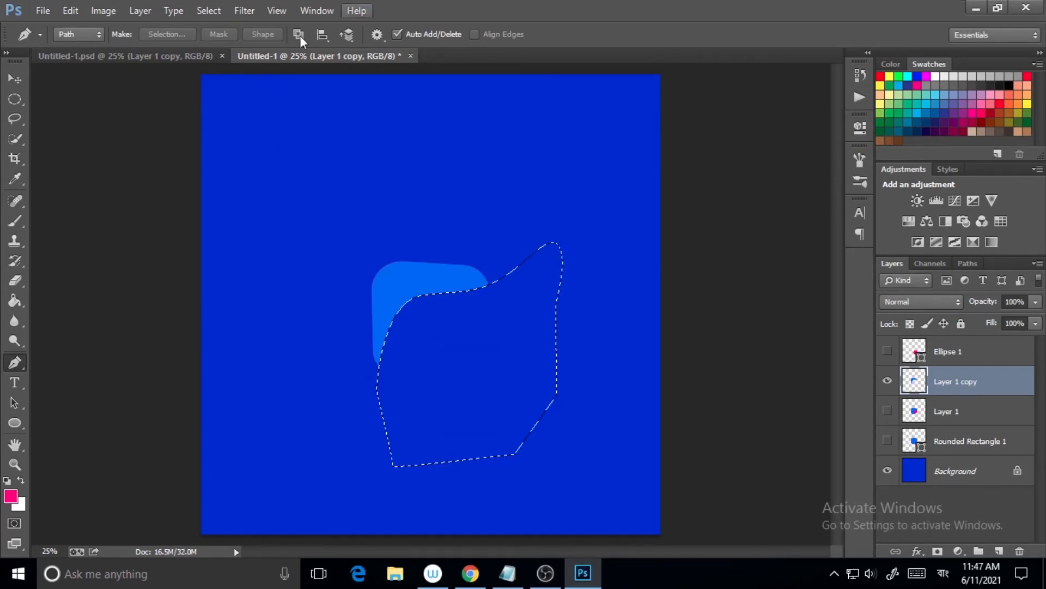
click(209, 10)
click(221, 42)
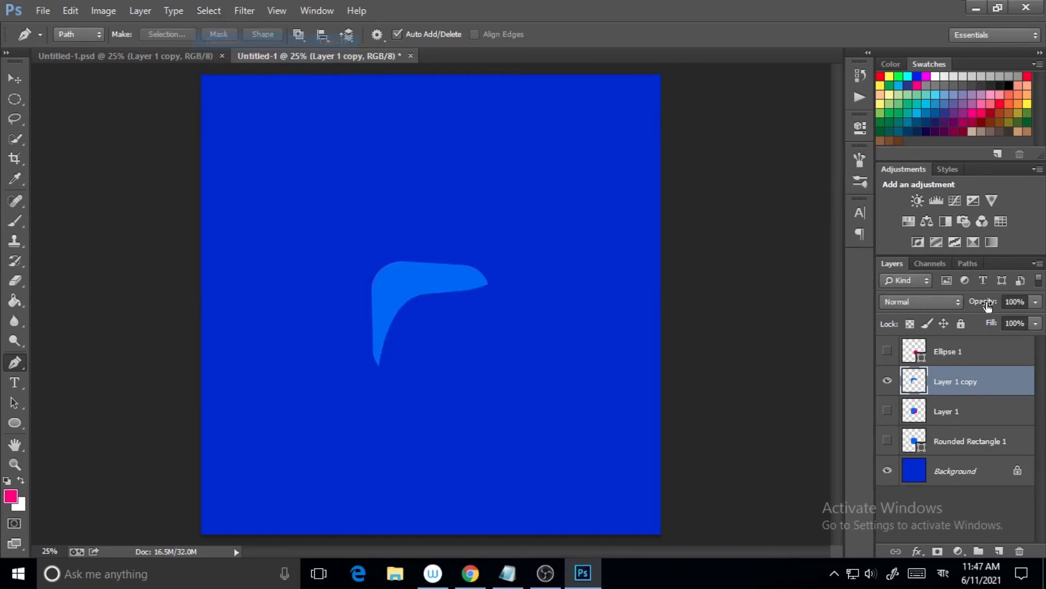
click(887, 410)
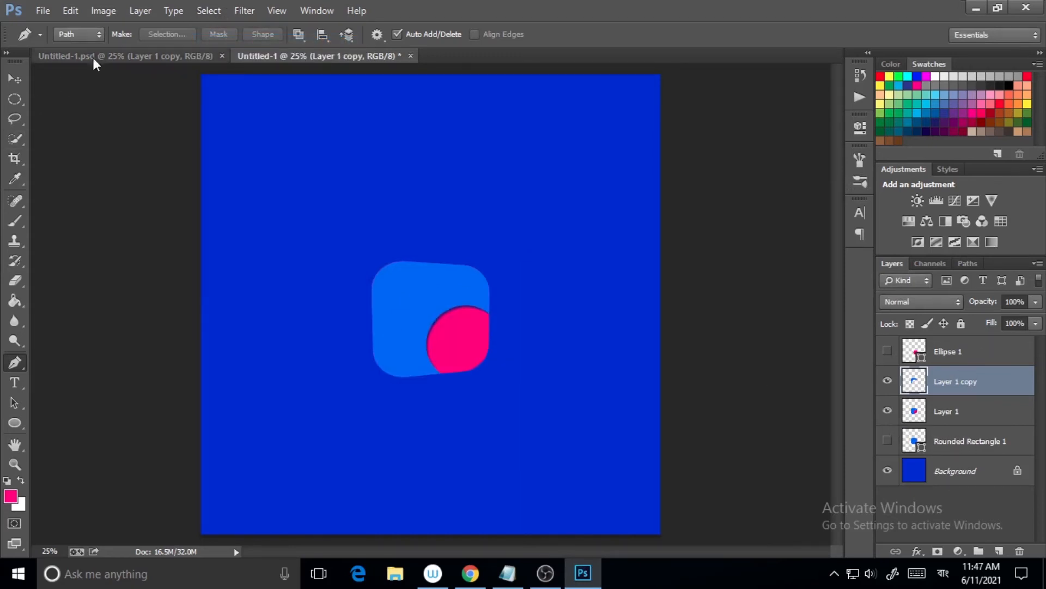
Add a Color Overlay to Layer 1 copy using the pink sampled from the circular corner.
click(139, 12)
mouse_move(175, 108)
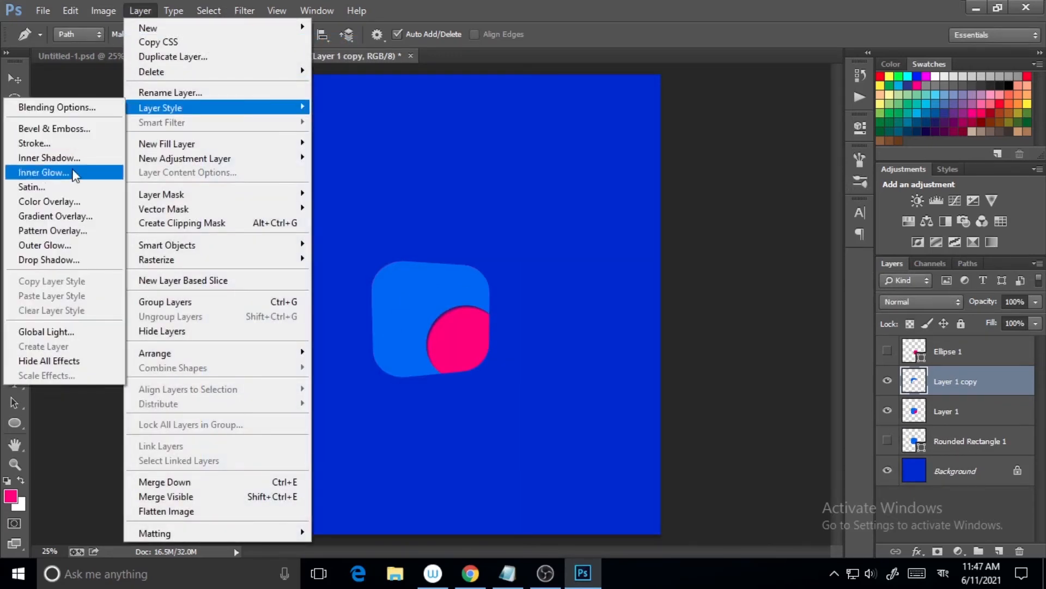
click(49, 201)
key(F1)
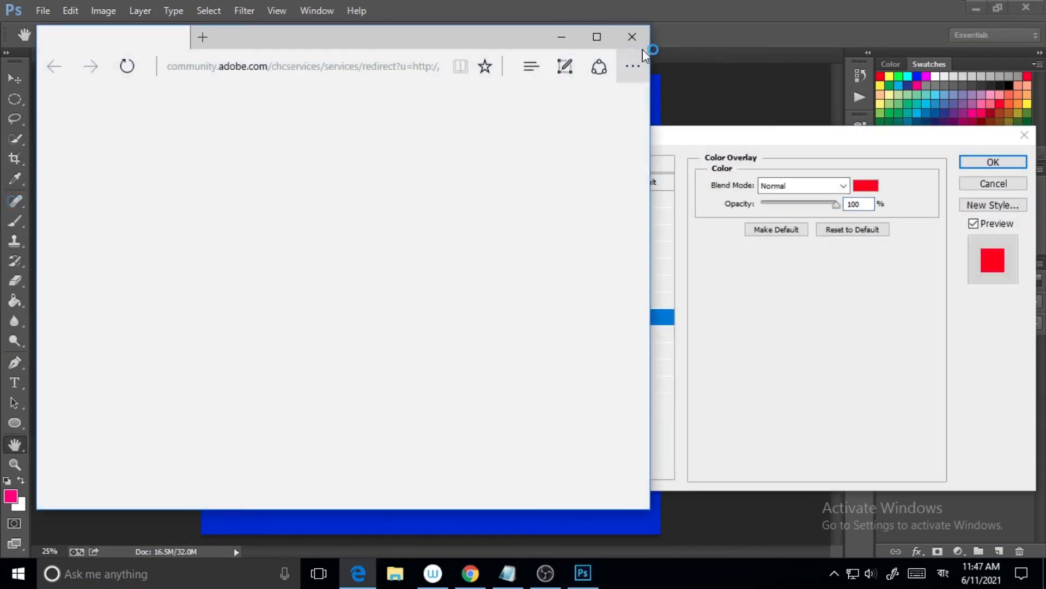
click(639, 42)
click(866, 185)
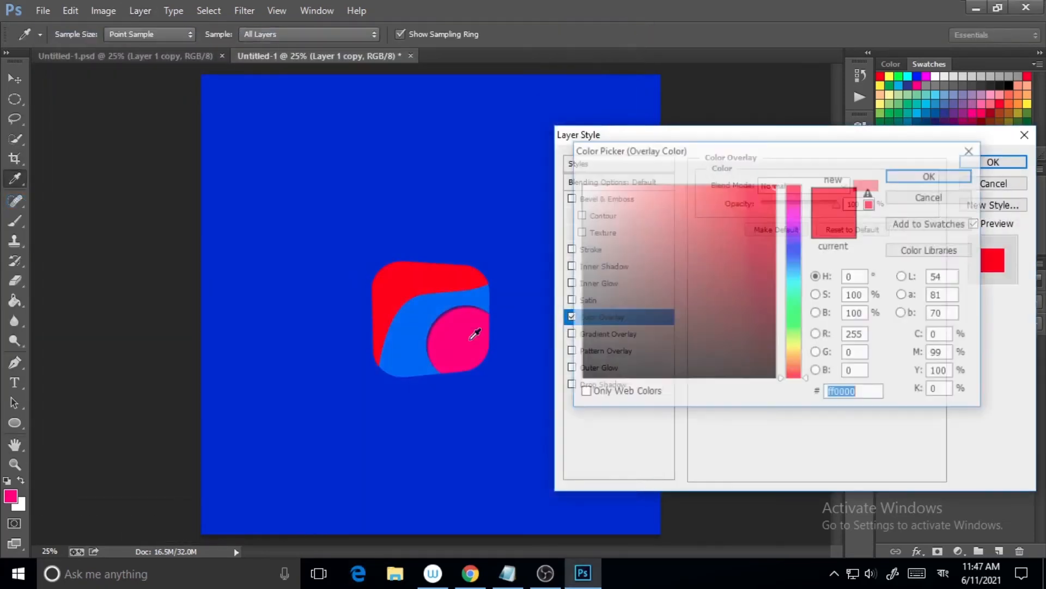
click(407, 329)
drag(743, 194, 747, 205)
click(466, 332)
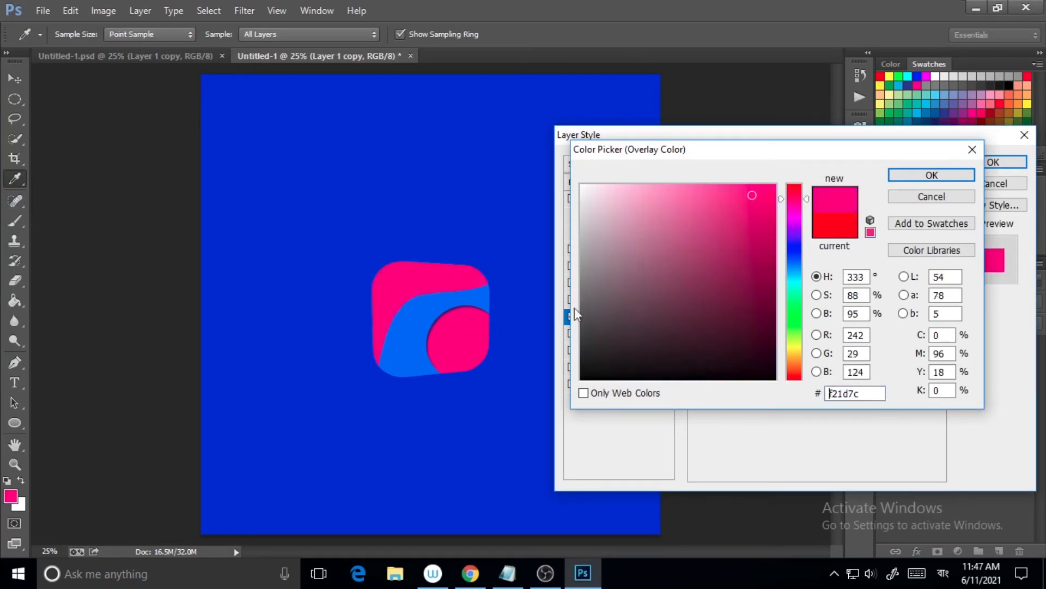
click(929, 174)
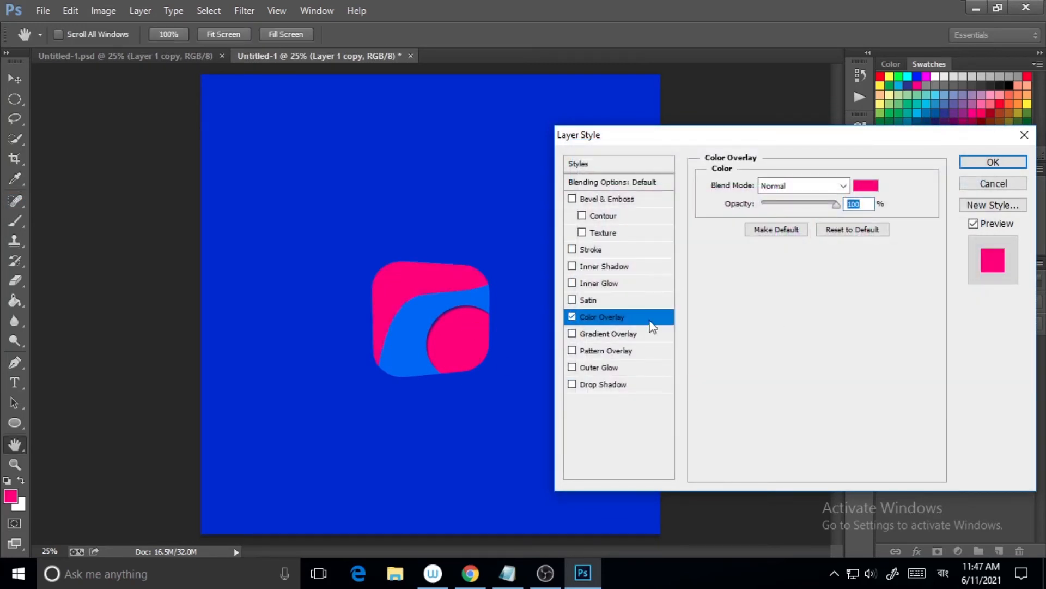
Add a Drop Shadow to Layer 1 copy and set its colour to dark blue #0d1db6.
click(572, 384)
click(603, 384)
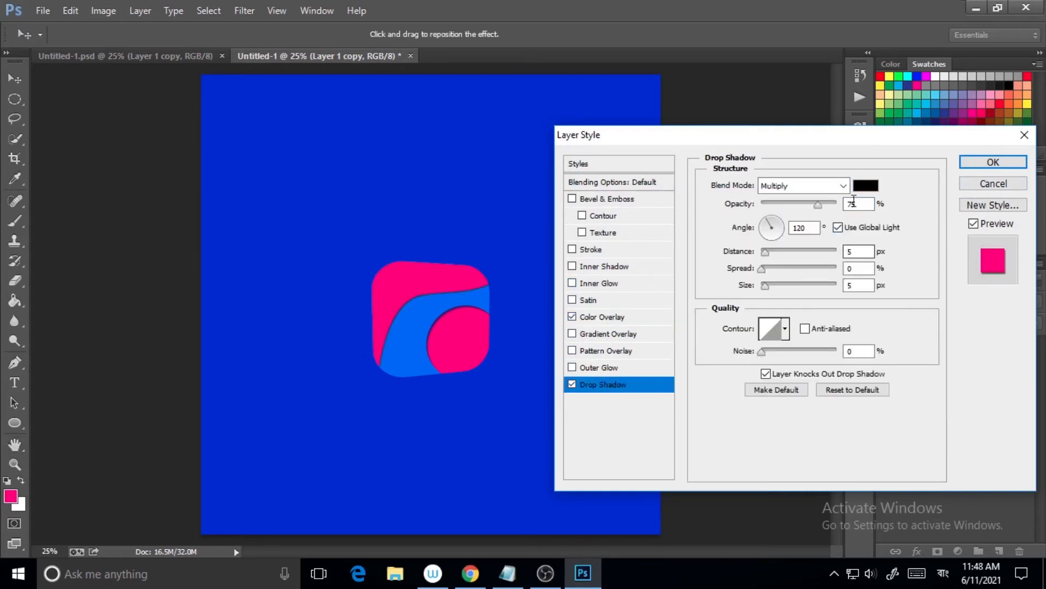
click(863, 190)
click(426, 302)
click(532, 244)
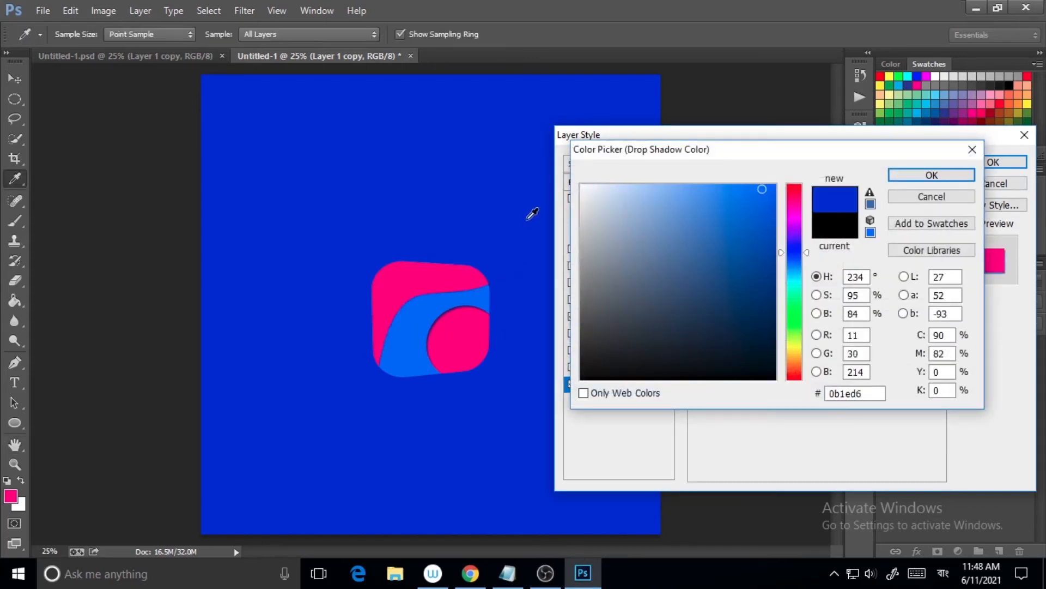
click(762, 240)
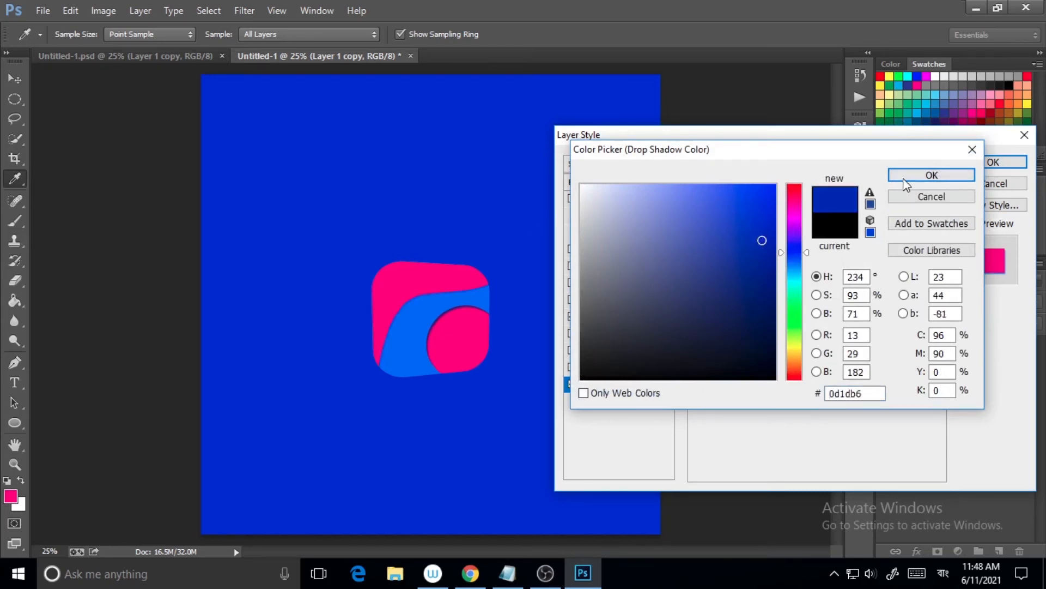
click(932, 175)
Set the drop shadow's distance to 15 px, spread to 10% and size to 0 px, and apply the layer style.
drag(765, 255, 771, 255)
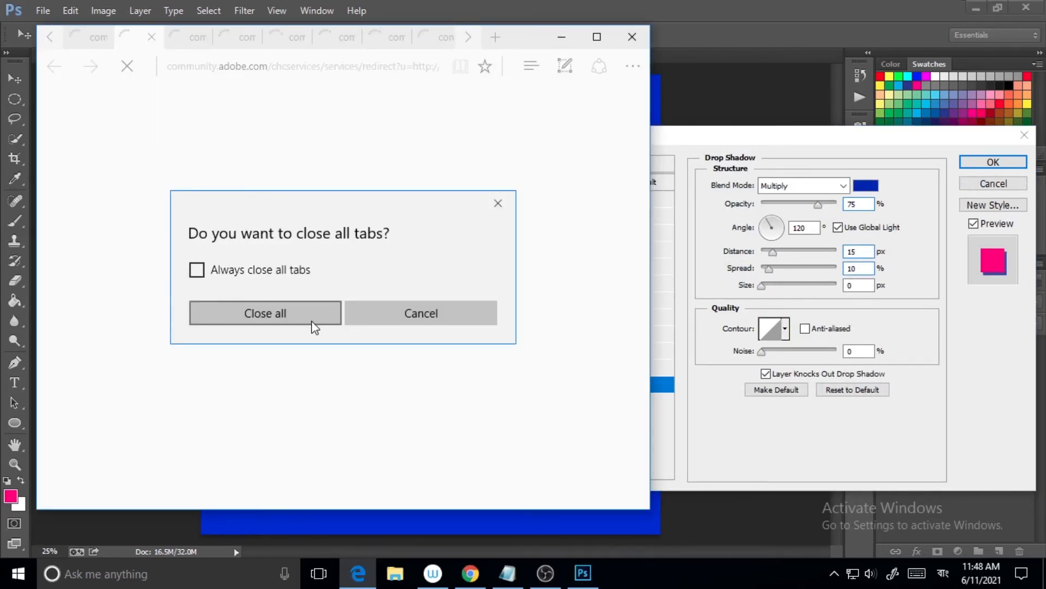
click(314, 326)
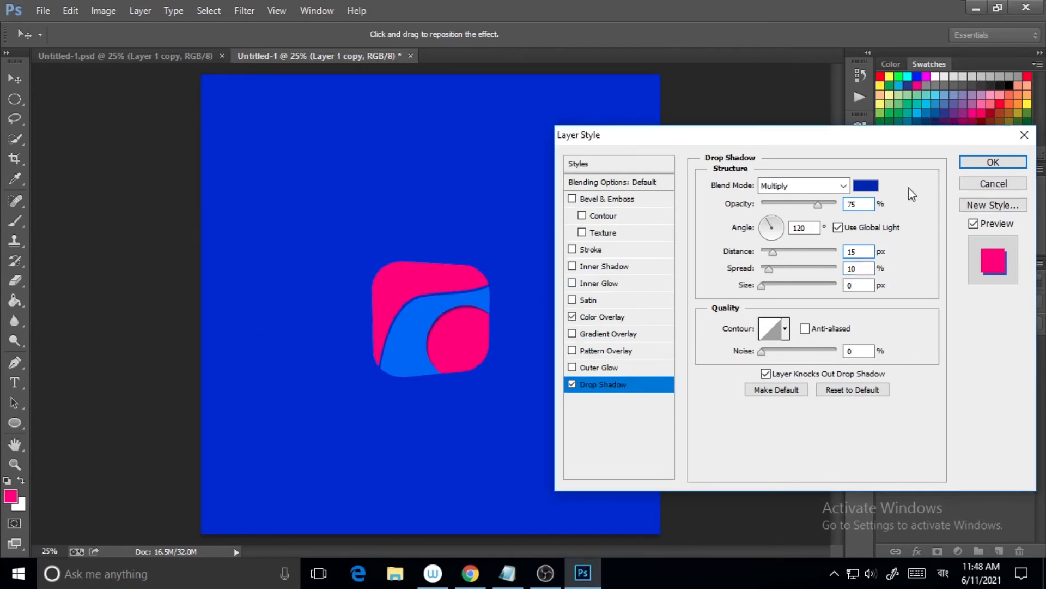
click(991, 164)
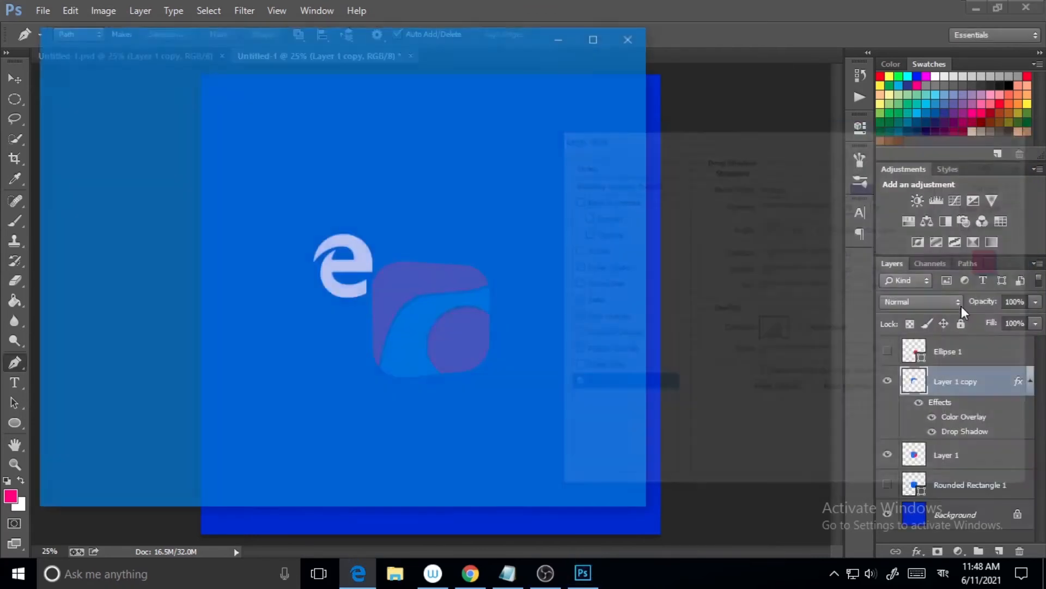
click(632, 37)
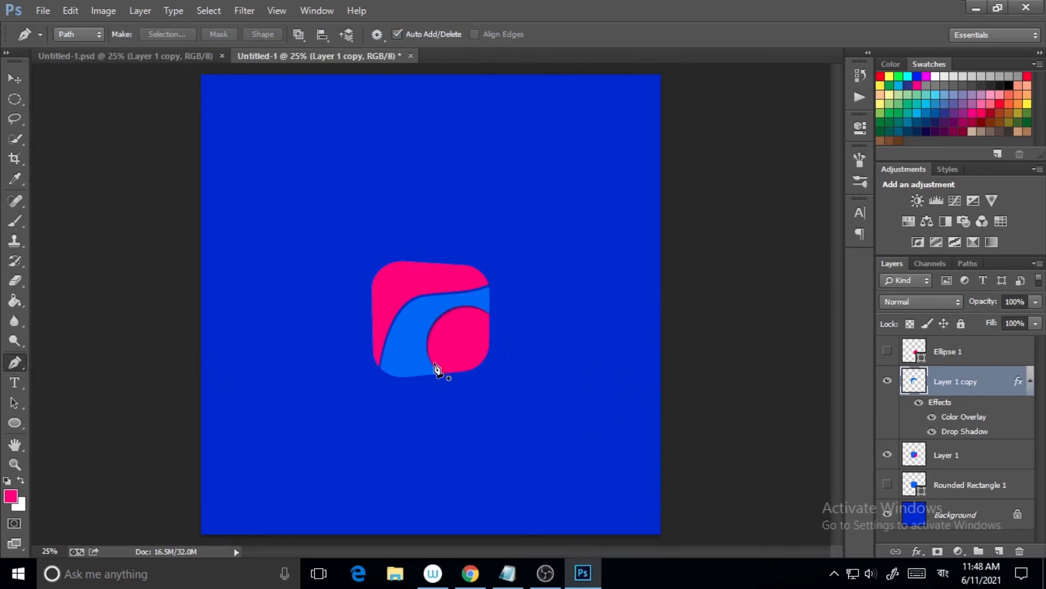
Merge Layer 1 copy and Layer 1 into one layer.
ctrl+click(960, 461)
right_click(973, 381)
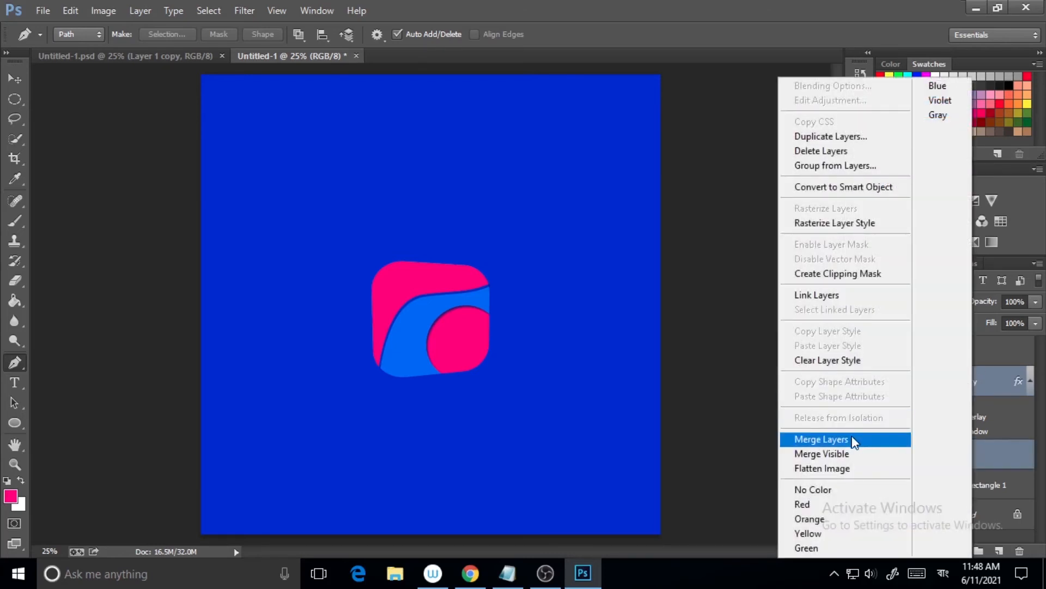
click(853, 444)
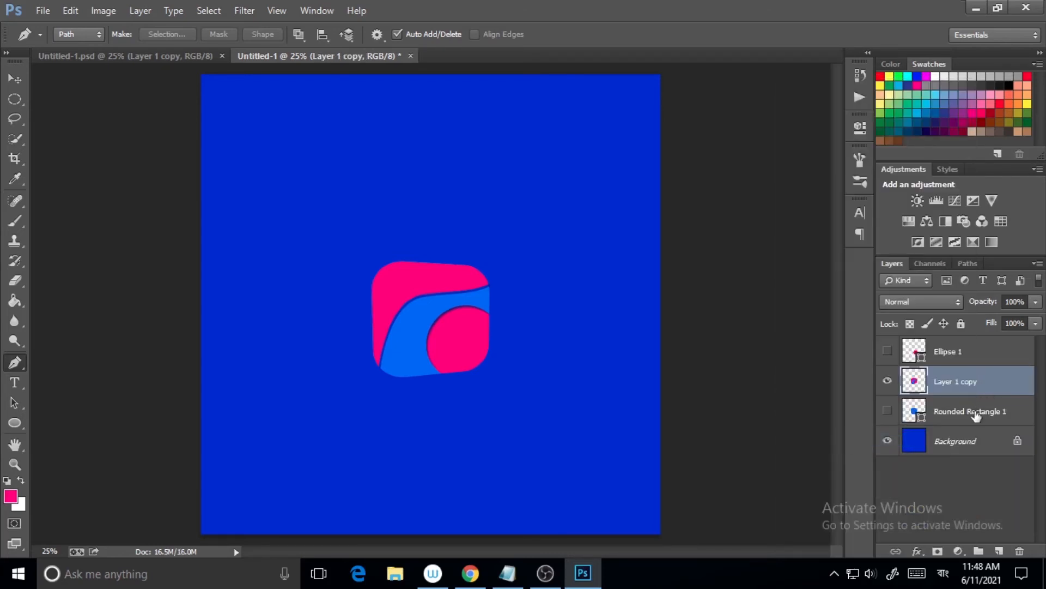
Create a new layer above Layer 1 copy and draw a wide elliptical selection just below the graphic.
click(13, 102)
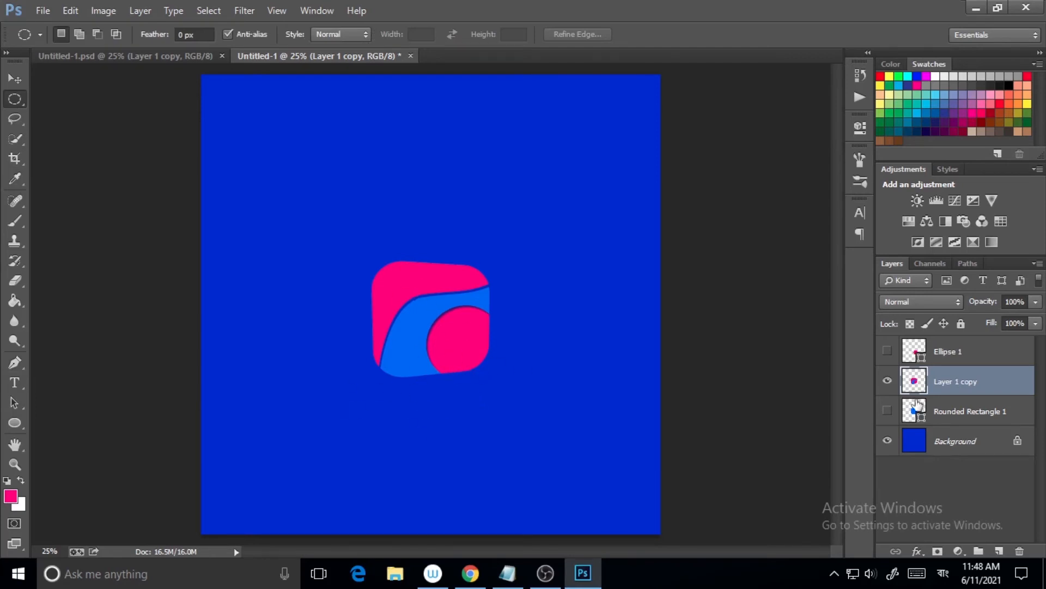
click(999, 551)
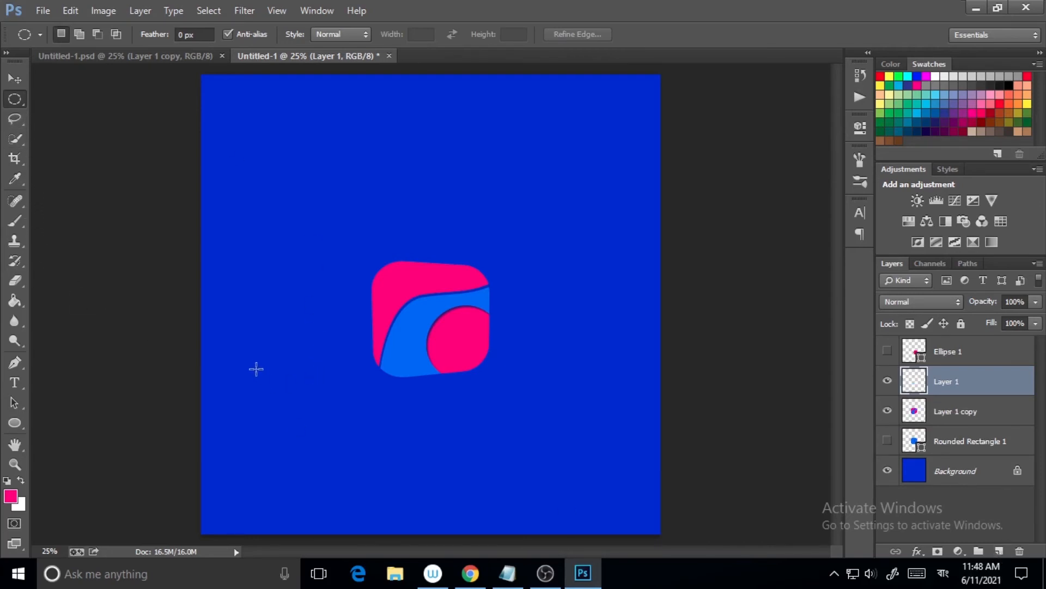
drag(244, 363, 499, 475)
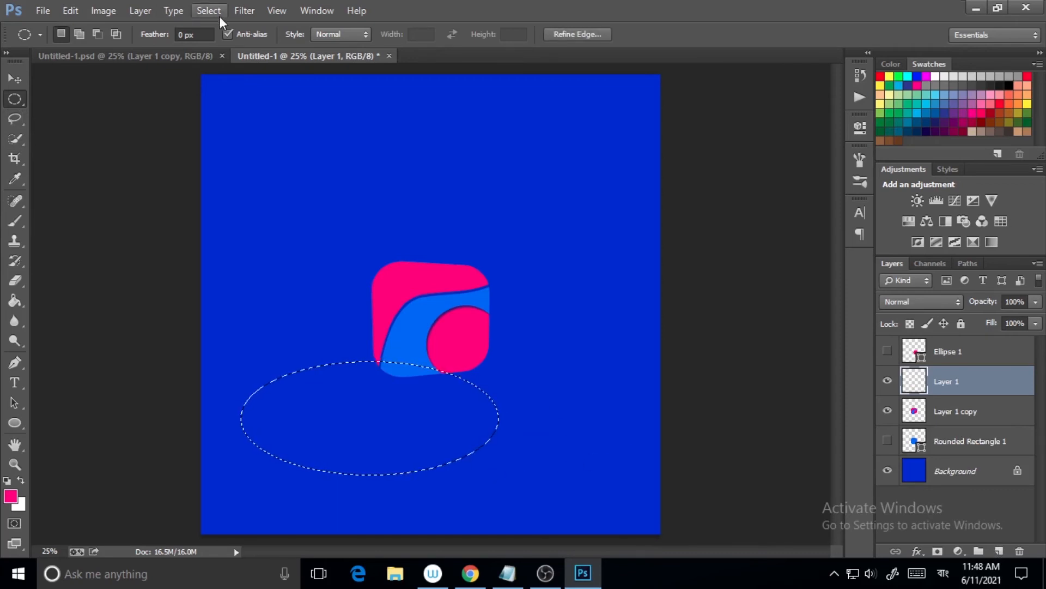
Soften the elliptical selection with Refine Edge, using Smooth 10 and Feather 252.3 px.
click(209, 11)
click(234, 180)
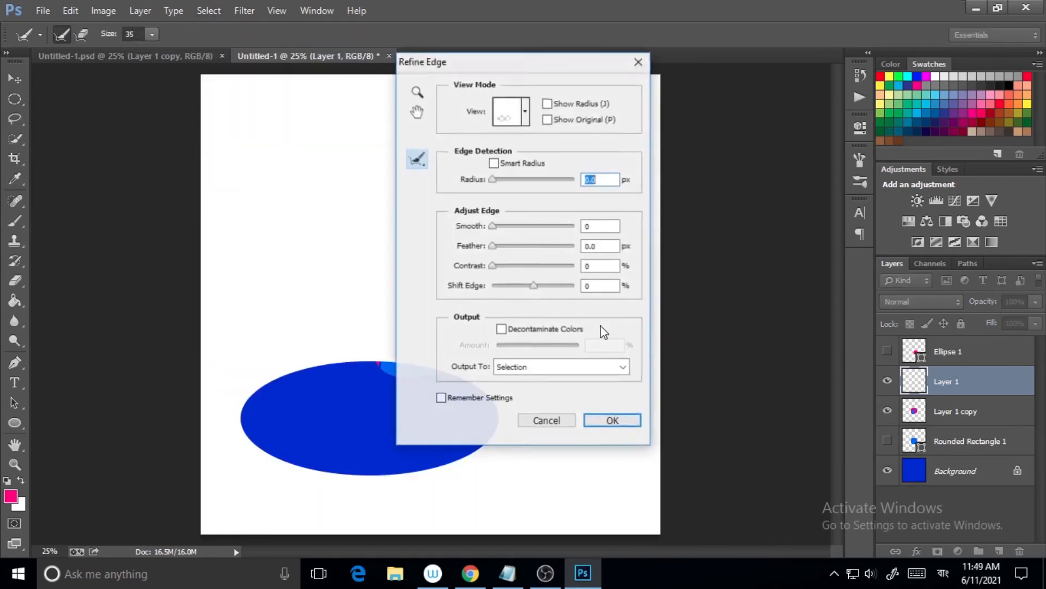
drag(494, 245, 550, 251)
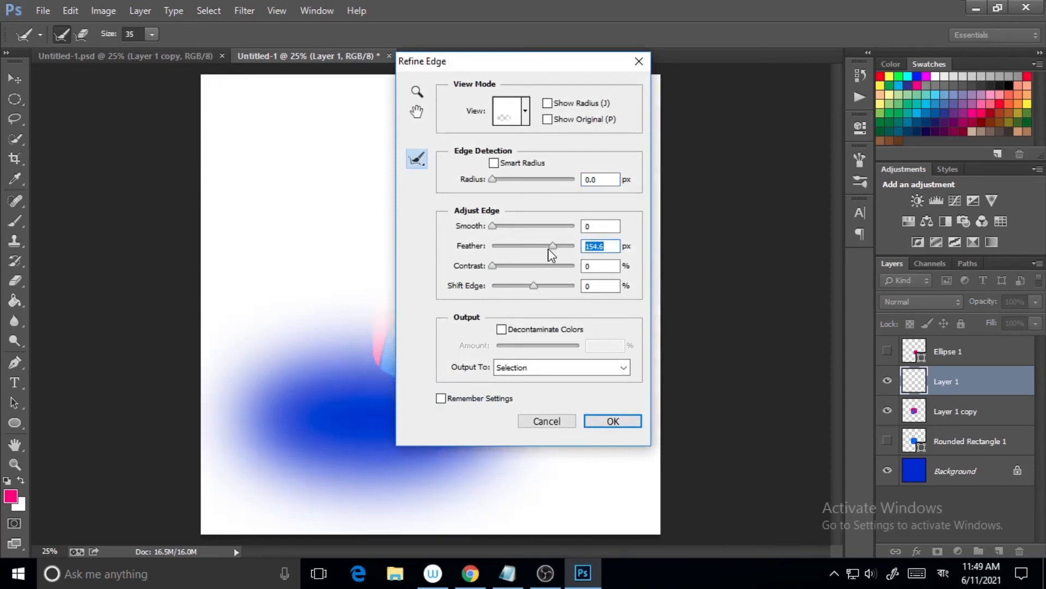
drag(493, 229, 560, 247)
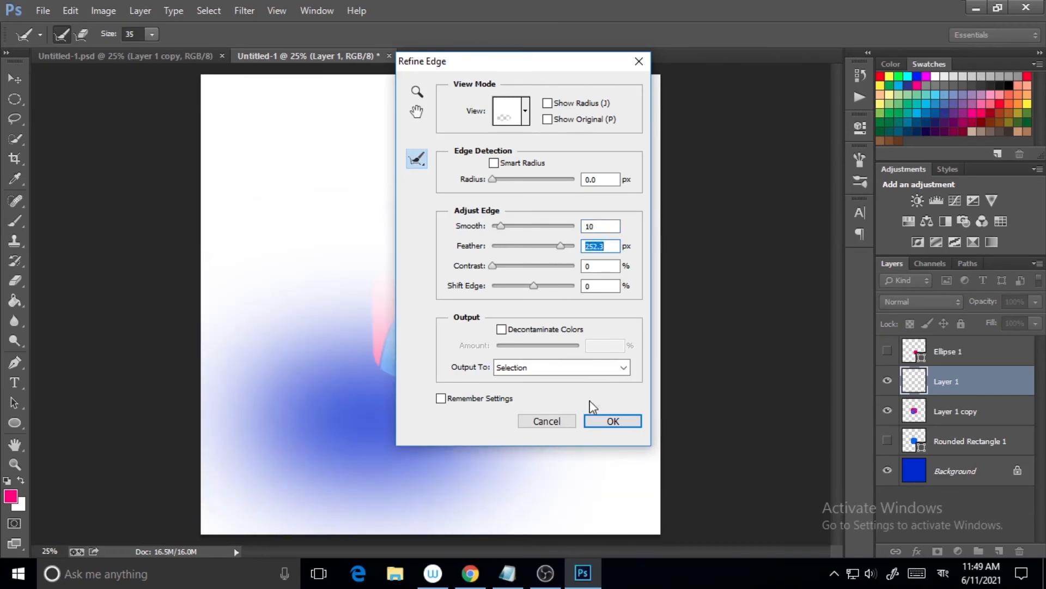
click(611, 421)
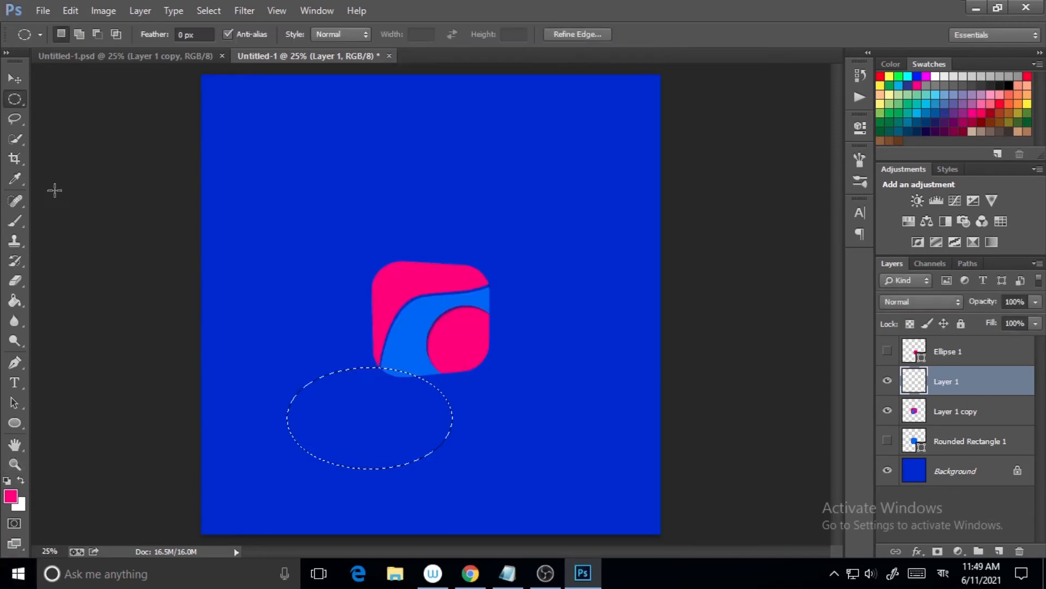
Fill the feathered selection on Layer 1 with dark blue #041086 and deselect.
click(15, 178)
click(325, 225)
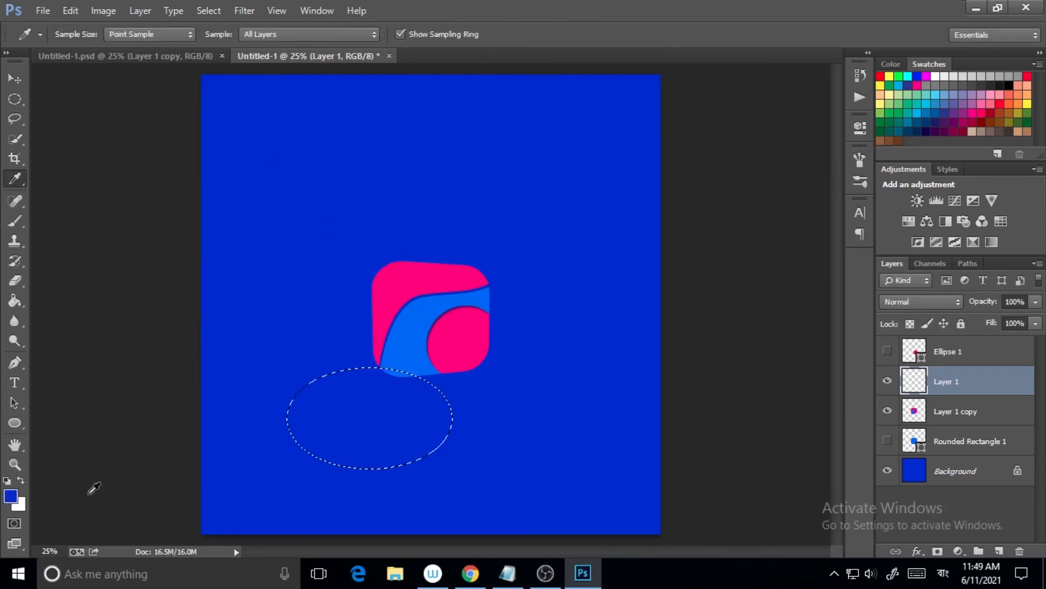
click(11, 496)
click(770, 277)
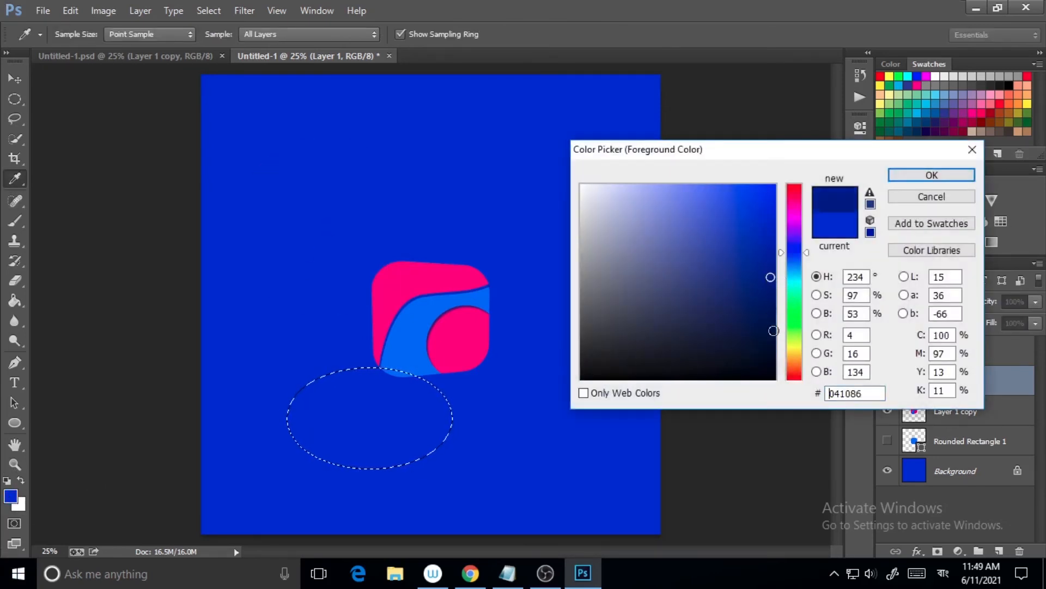
click(932, 175)
click(14, 301)
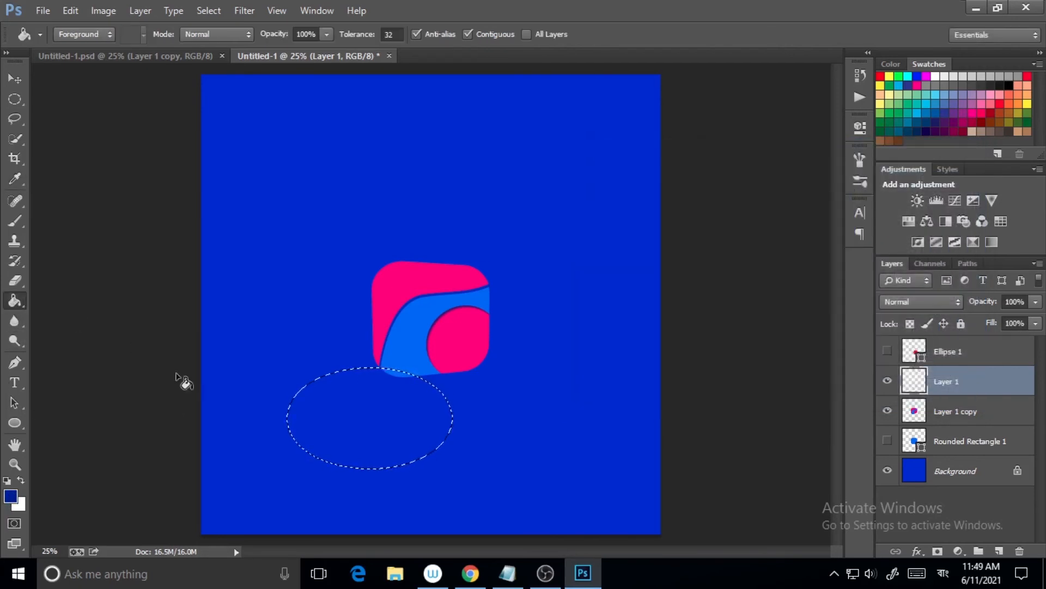
click(304, 423)
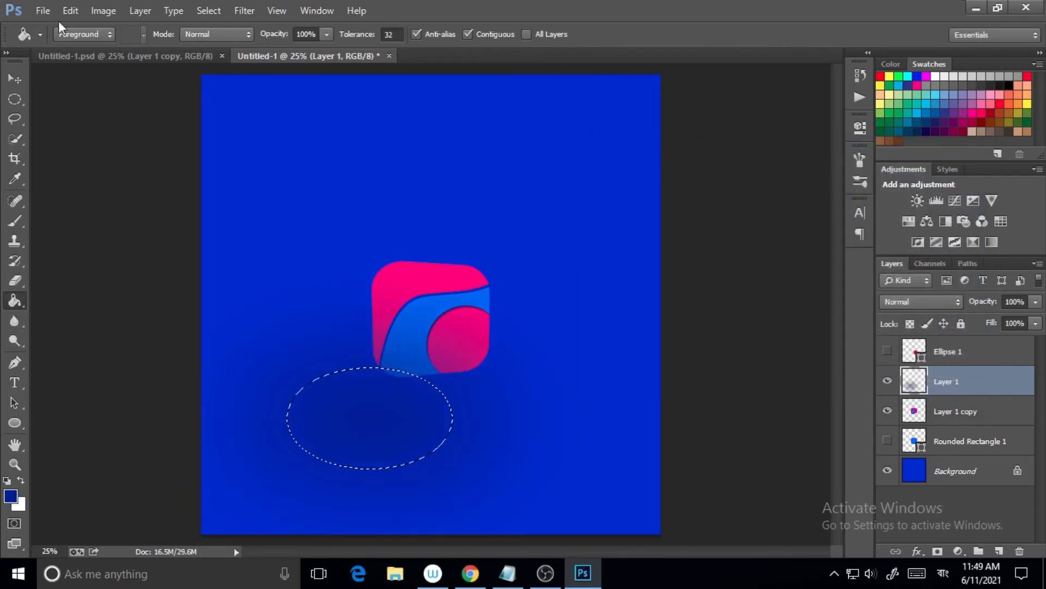
click(205, 8)
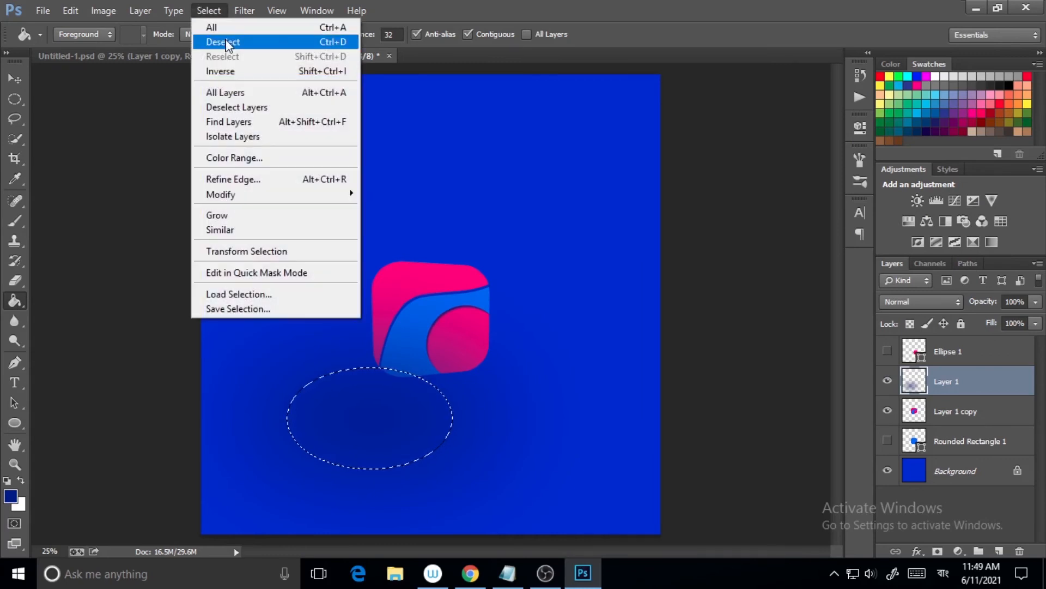
click(226, 44)
Transform the dark ellipse into a thin shadow just below the graphic, at about 46.46% width and 7.59% height.
click(77, 11)
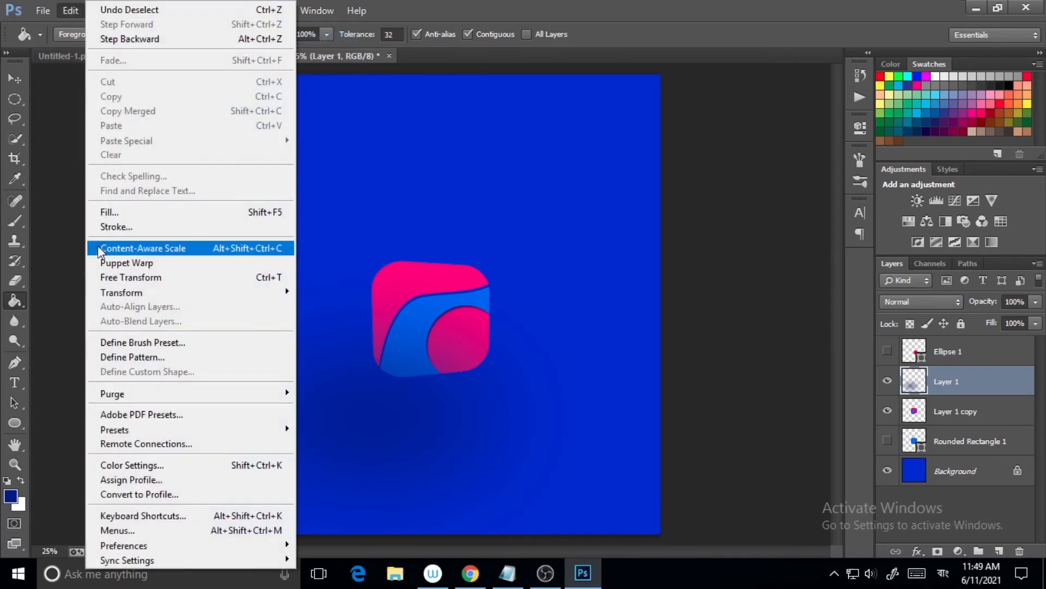
click(138, 278)
drag(380, 238, 380, 426)
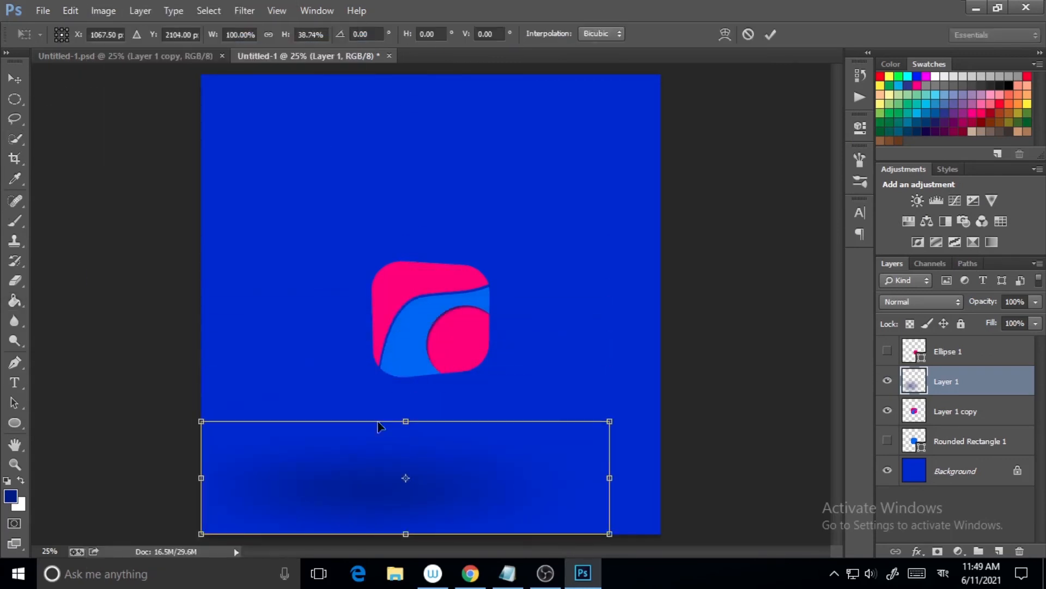
drag(479, 491, 519, 399)
drag(446, 437, 446, 372)
drag(652, 348, 492, 348)
drag(240, 349, 290, 349)
drag(460, 354, 520, 397)
drag(429, 374, 472, 406)
key(t)
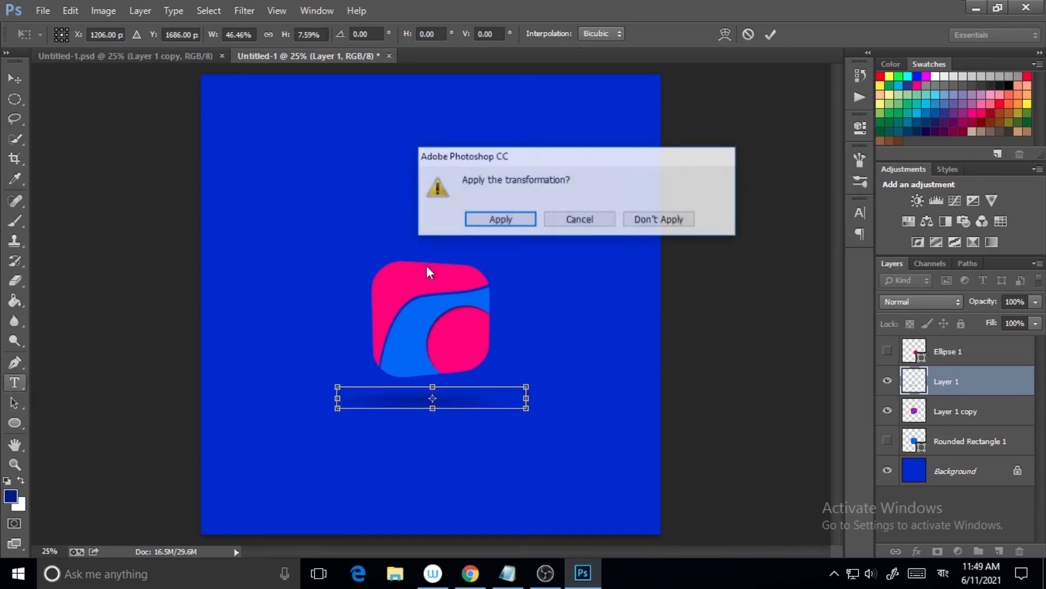
click(517, 218)
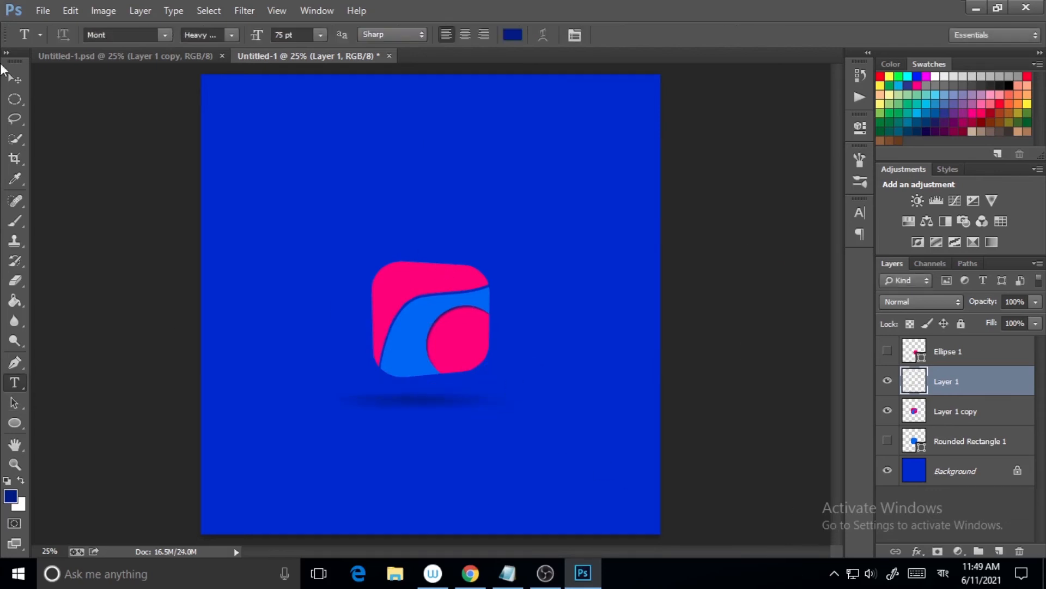
Merge Layer 1 with Layer 1 copy and move the merged graphic toward the left side of the canvas.
ctrl+click(948, 415)
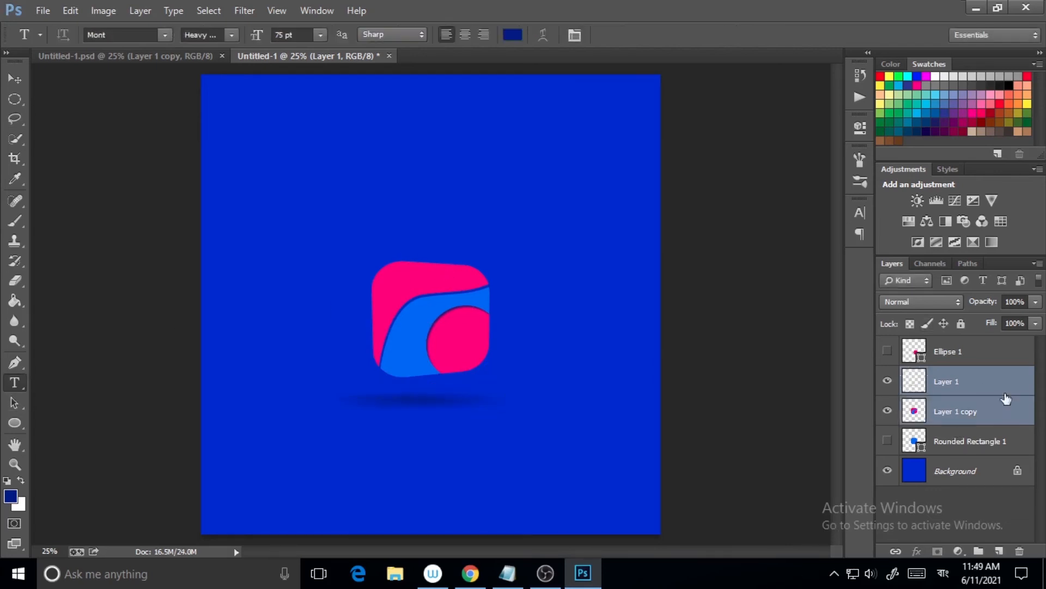
right_click(947, 387)
click(842, 448)
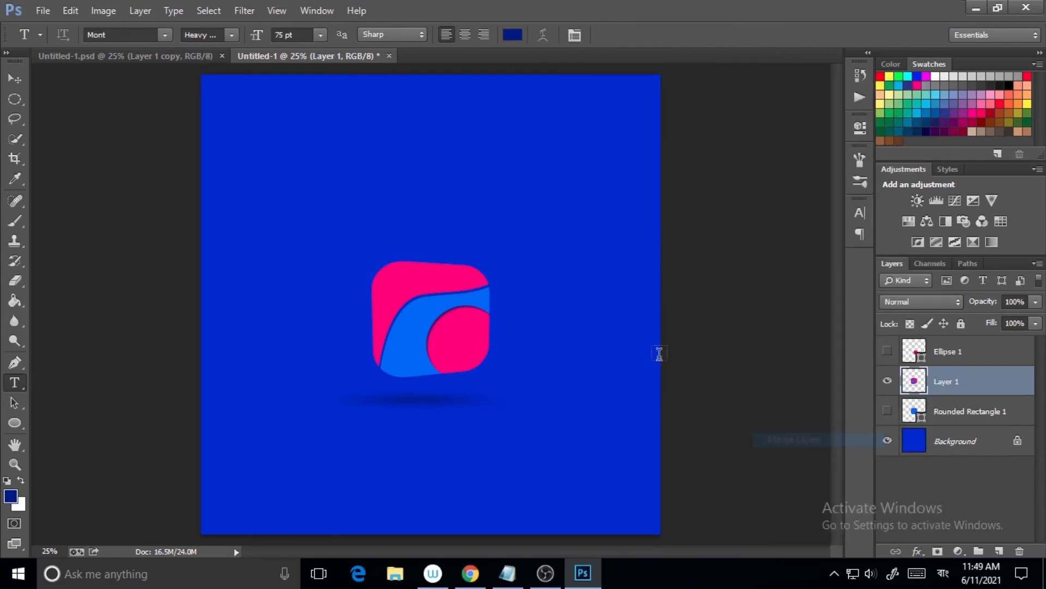
click(15, 78)
drag(430, 338, 349, 326)
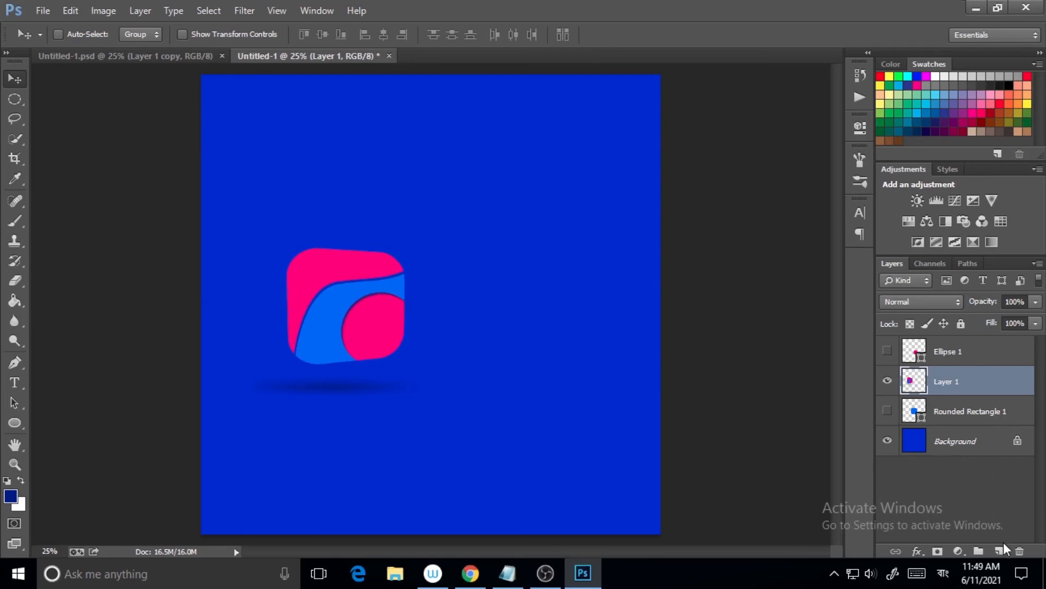
Create a paragraph text box overlapping the icon and extending to its right, with the Mont font and white text colour.
click(14, 383)
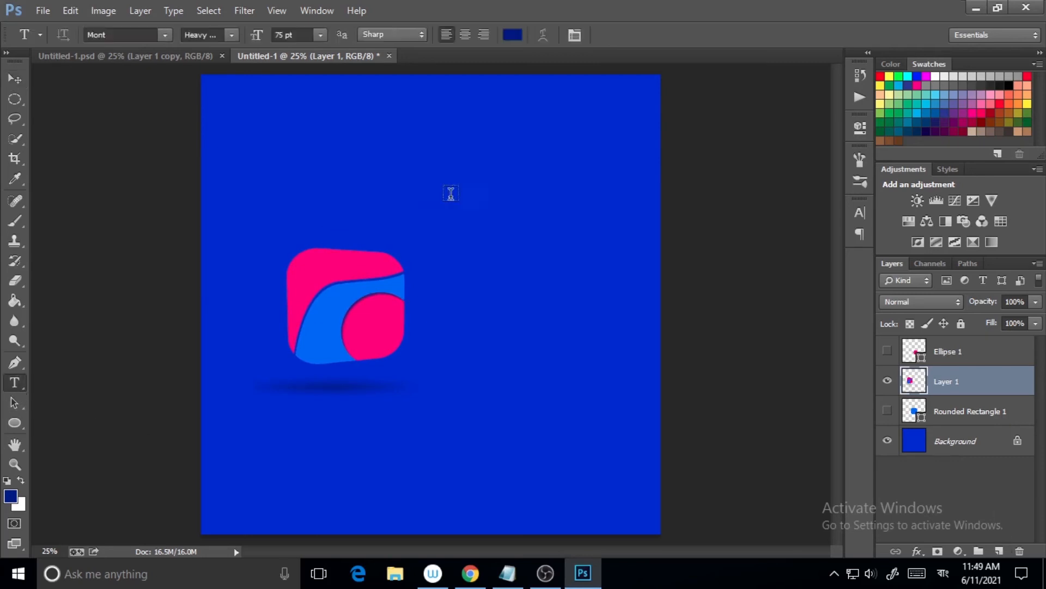
drag(358, 203, 568, 352)
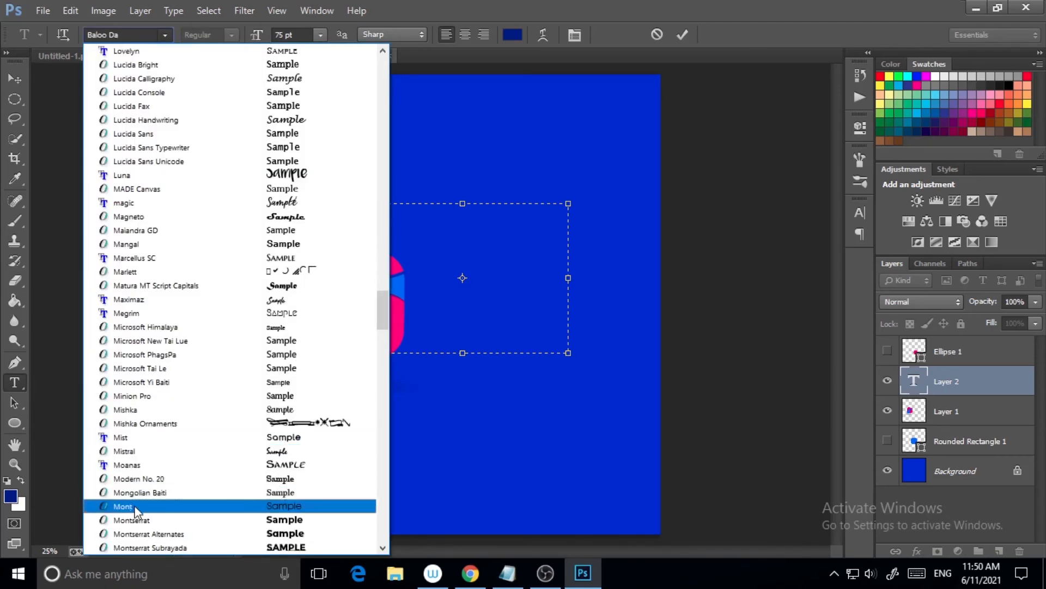
click(133, 508)
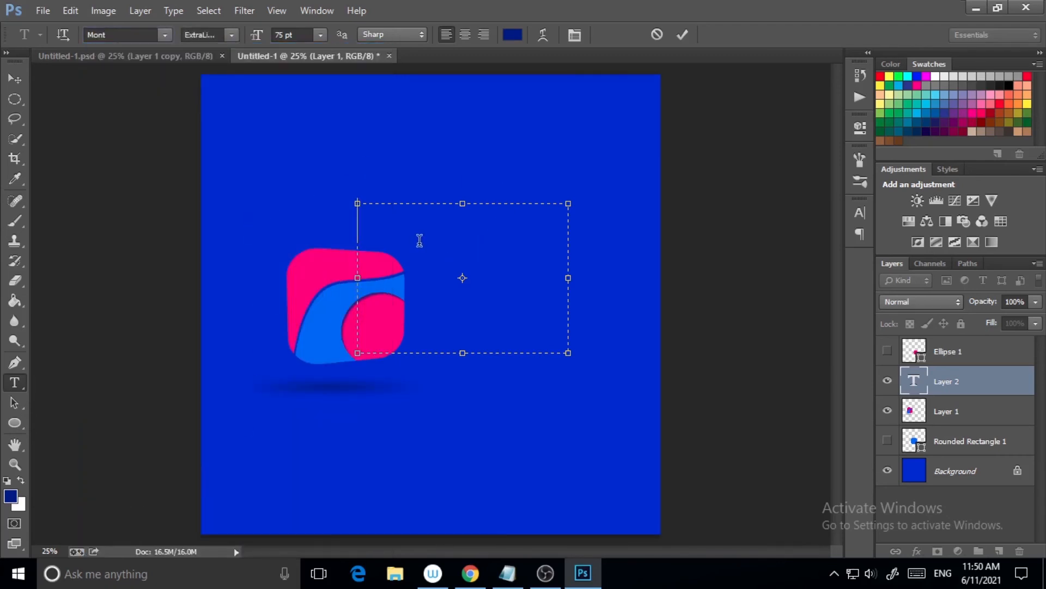
text(ou)
click(520, 36)
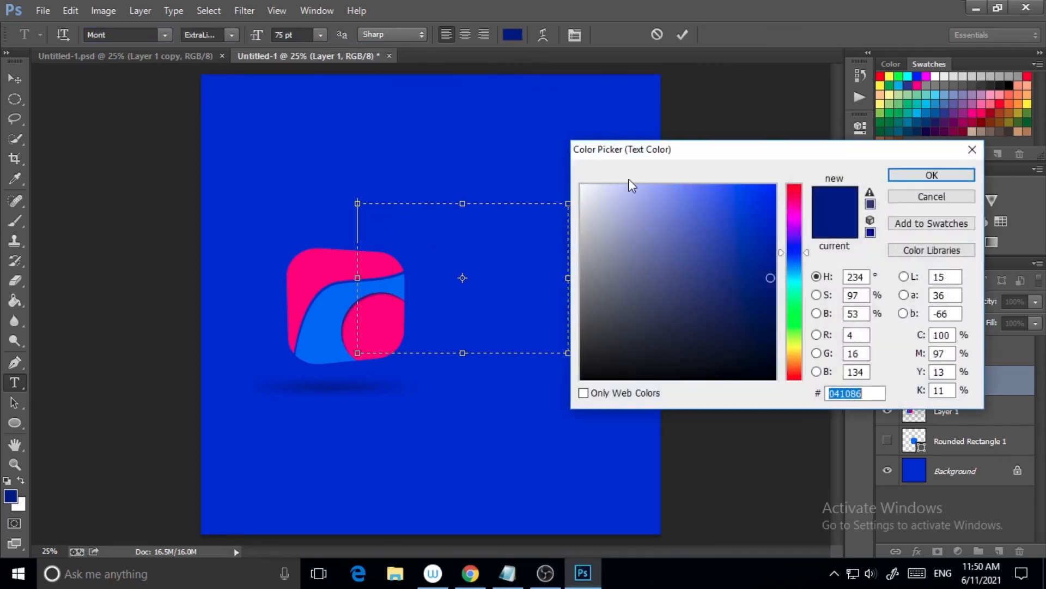
click(582, 186)
click(899, 175)
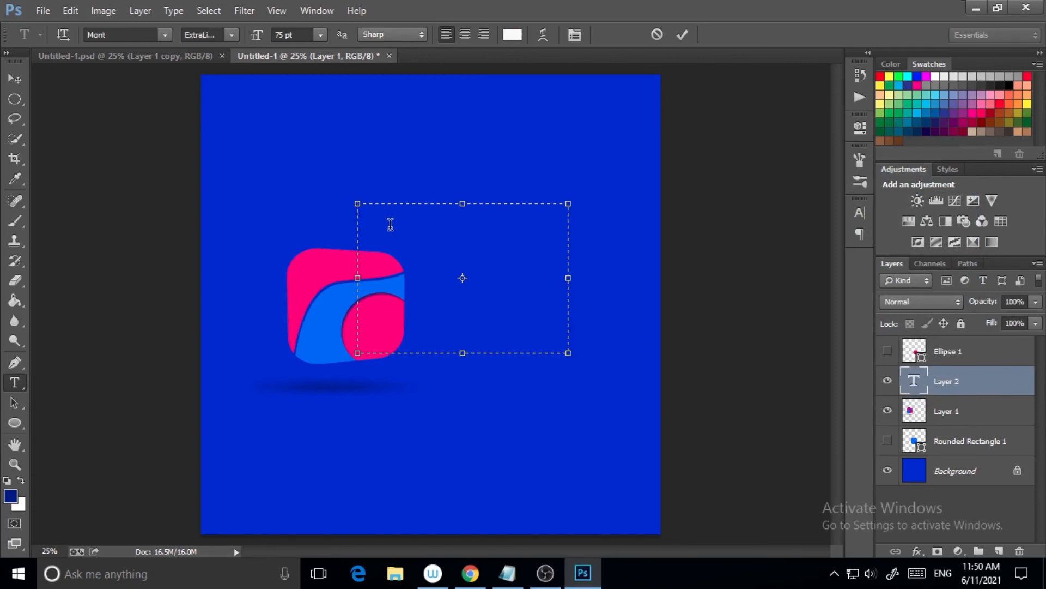
Enter the text YOUR and LOGO on two separate lines in the text box.
text(YOUR)
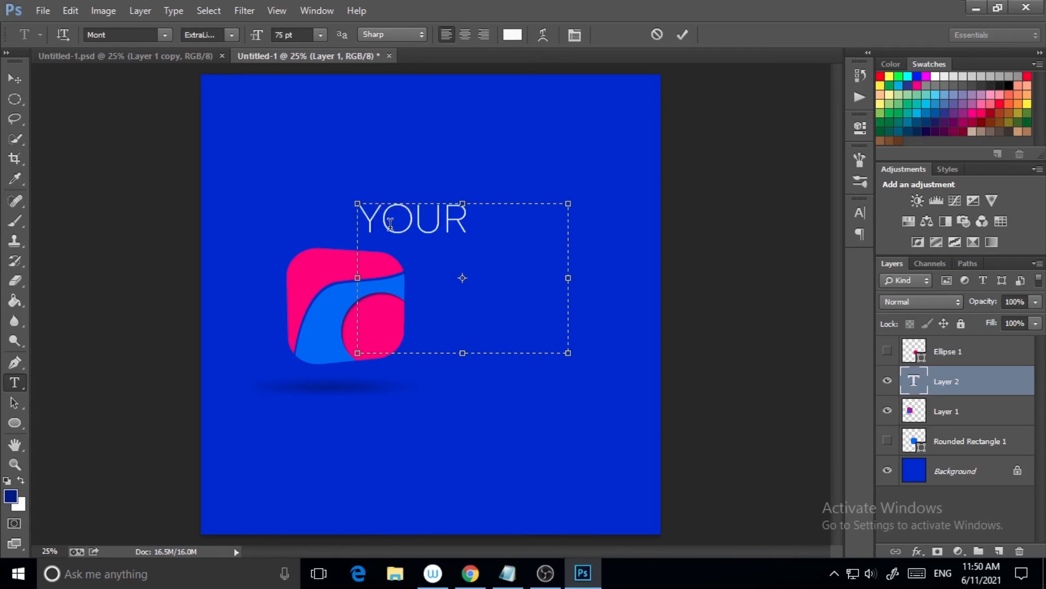
key(Return)
text(LOGO)
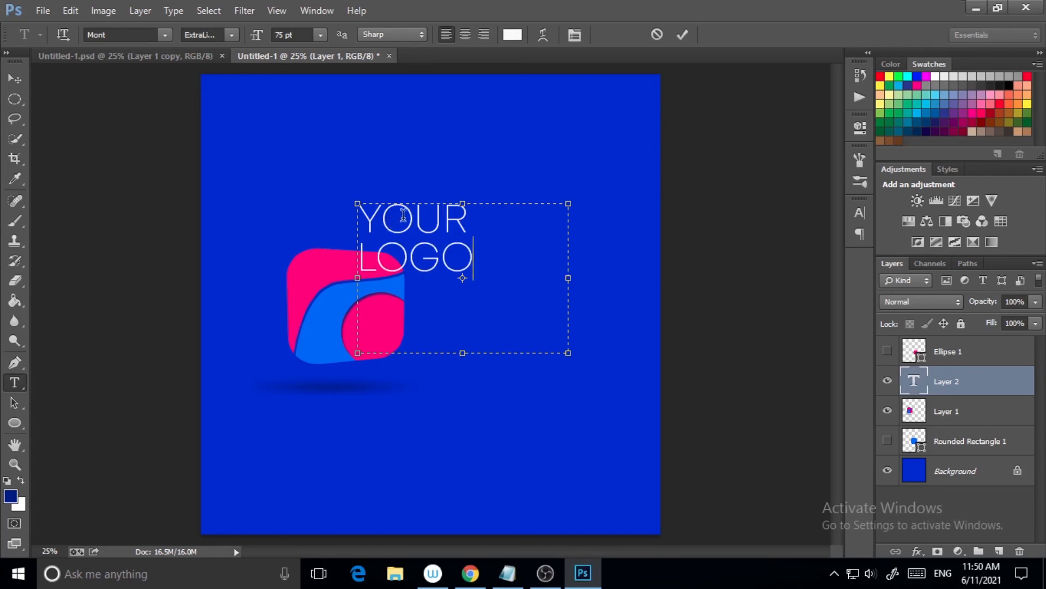
Change the font style of the word LOGO to Mont Heavy.
drag(474, 262, 358, 261)
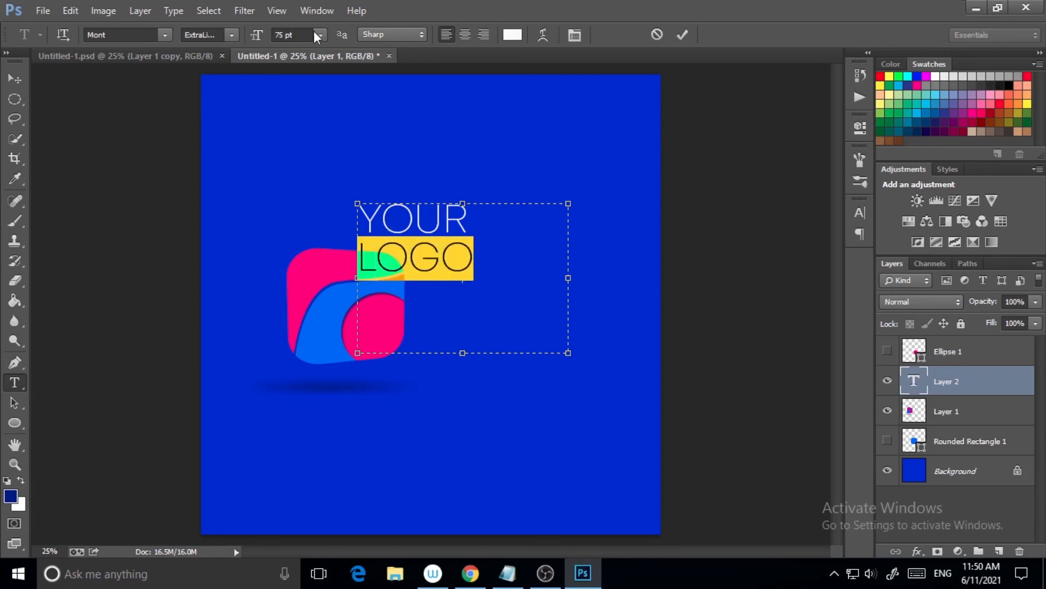
click(230, 36)
click(234, 62)
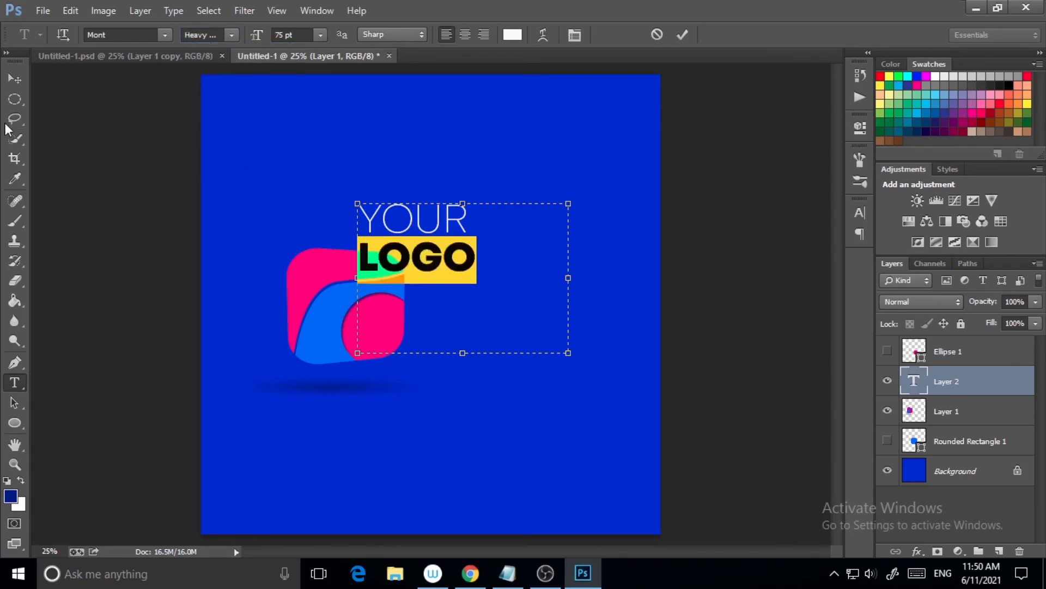
Set the font size of the word YOUR to 79 pt so its width matches LOGO.
click(574, 35)
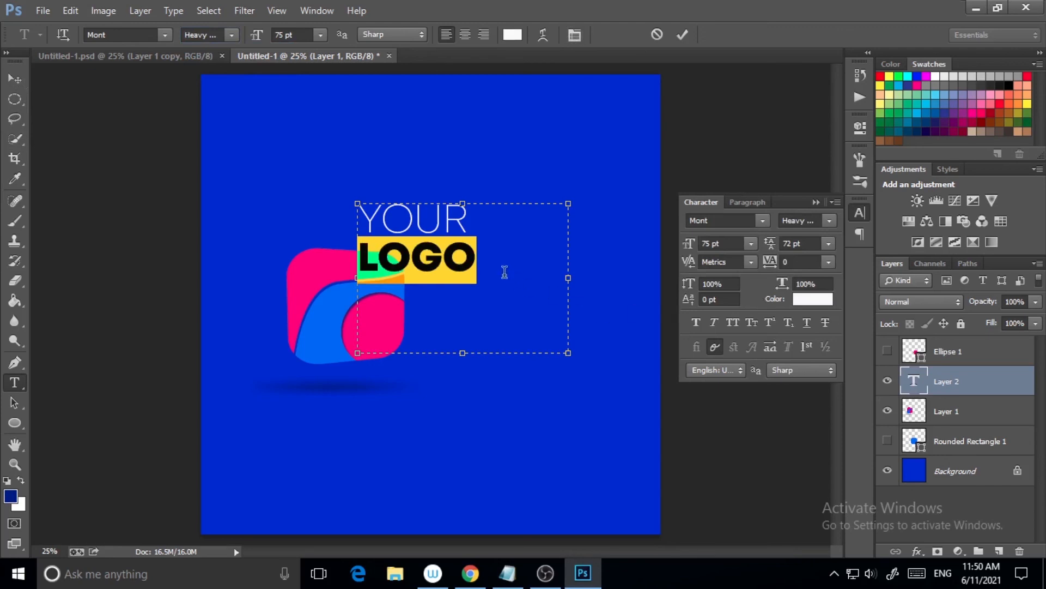
click(478, 260)
drag(473, 215, 357, 218)
click(712, 243)
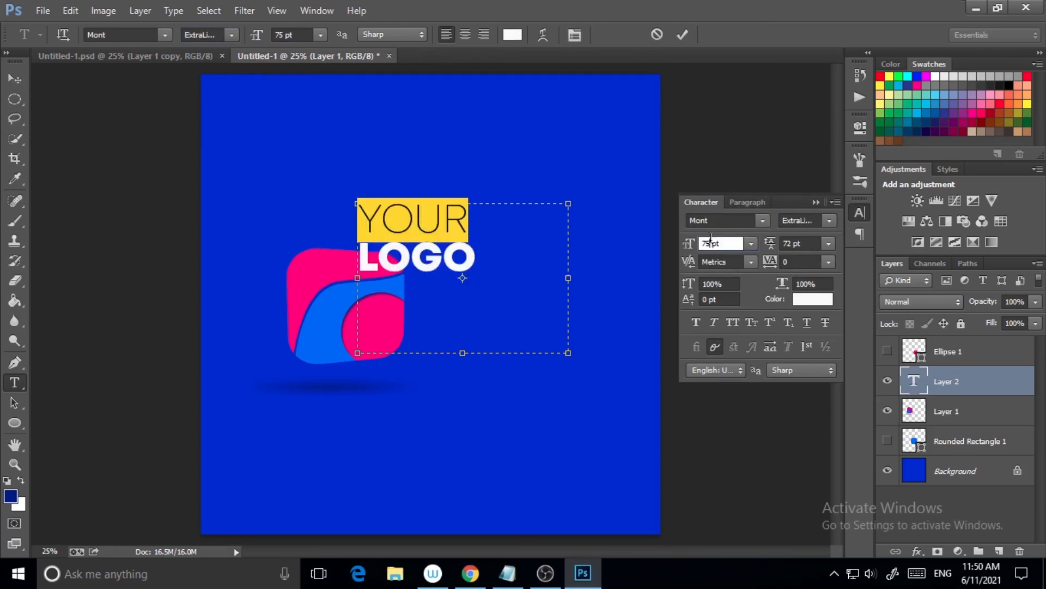
text(79)
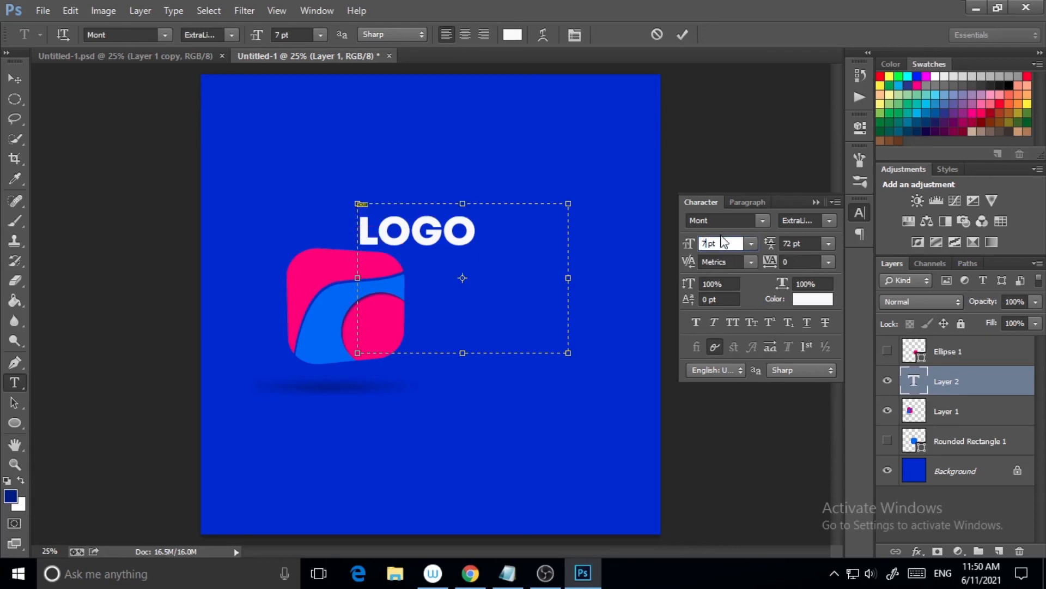
key(Return)
click(508, 275)
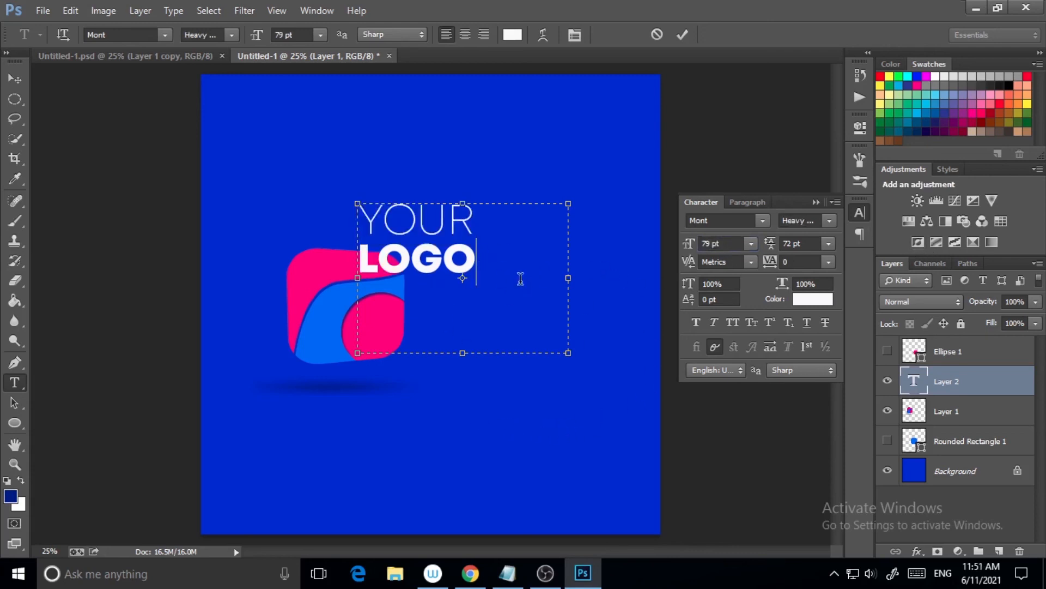
click(860, 213)
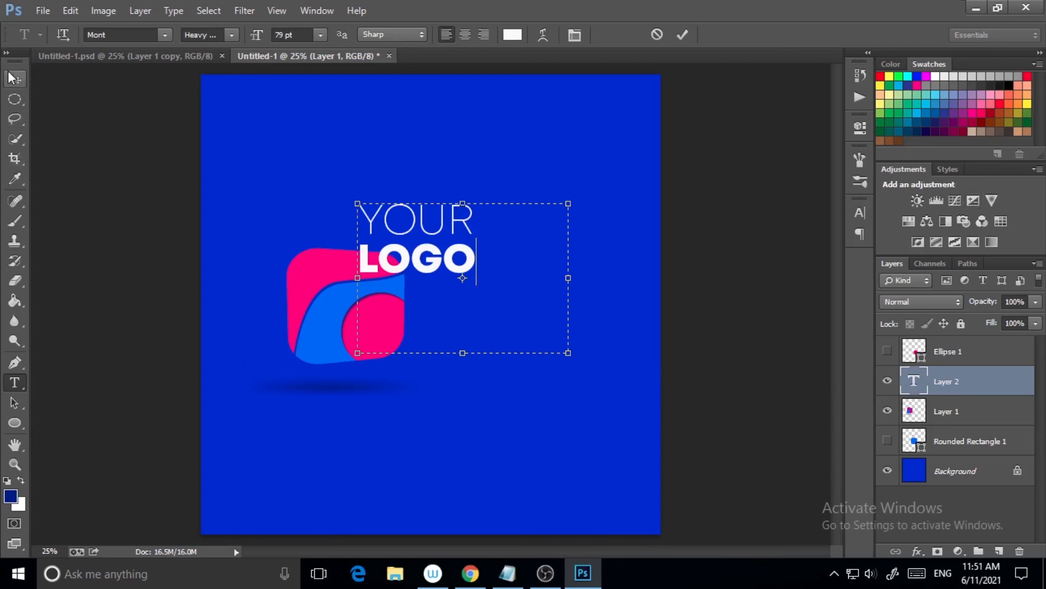
Move the YOUR LOGO text just to the right of the icon, vertically centred on it.
click(20, 82)
drag(442, 230, 500, 291)
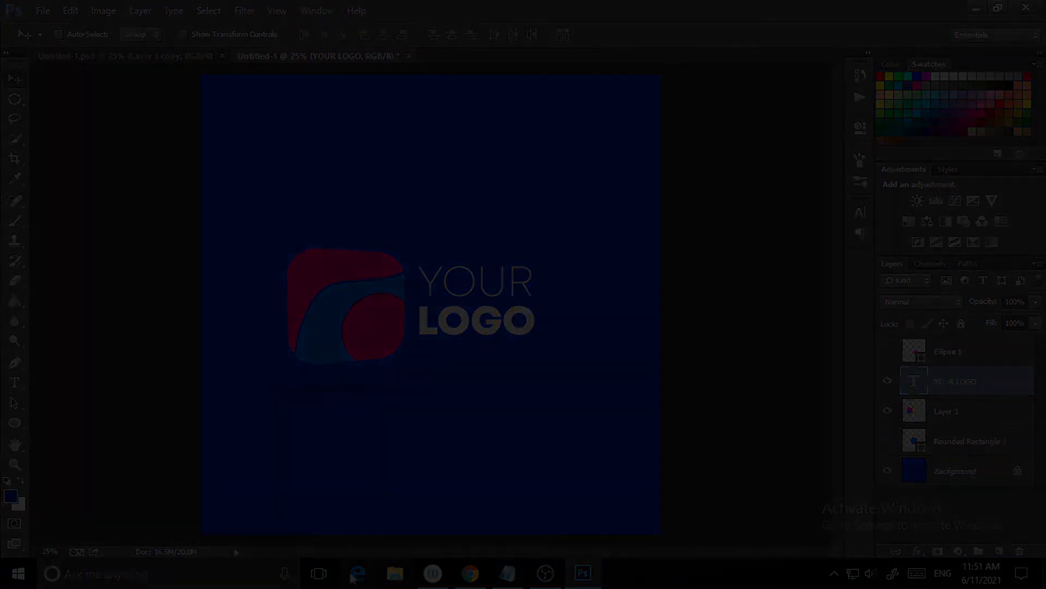